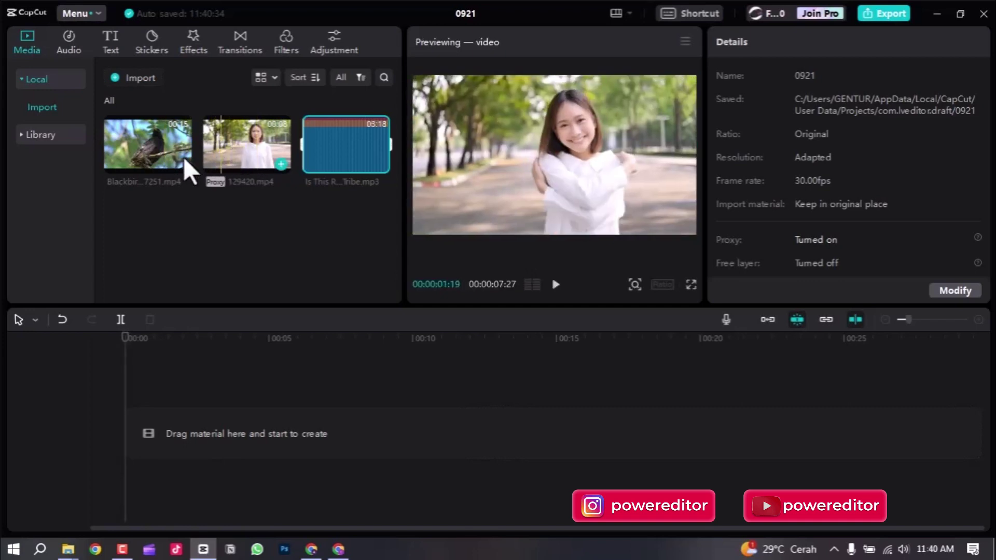
Step: Place the Blackbird - 37251.mp4 clip at the start of the timeline and 129420.mp4 directly after it
left_click_drag(155, 149, 147, 459)
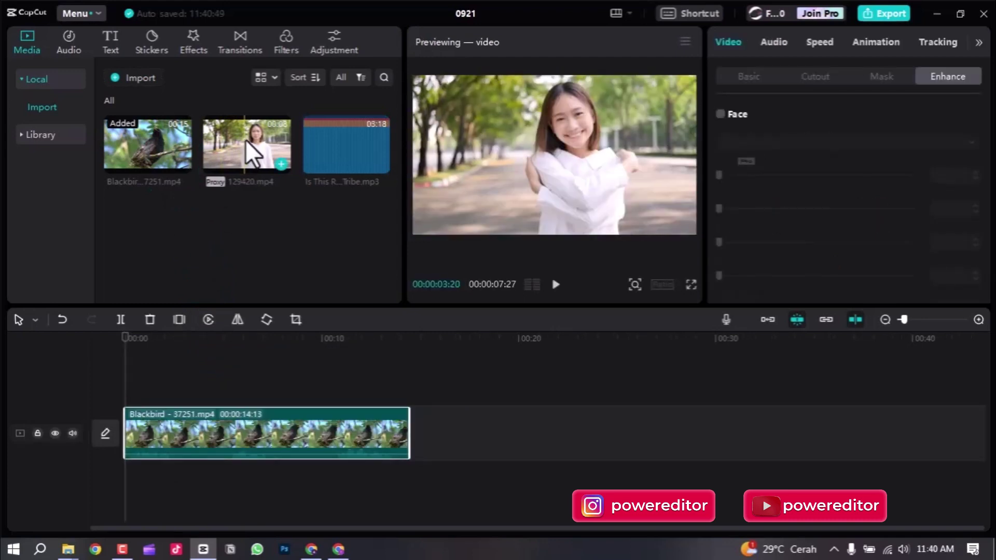
left_click_drag(254, 141, 415, 439)
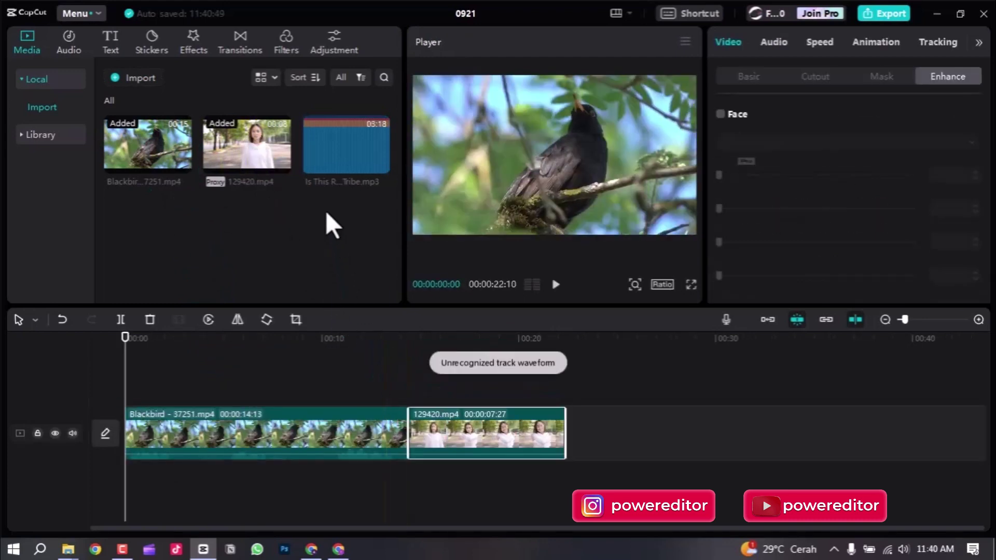
Step: Add the music file Is This Really Happening- - TrackTribe.mp3 to the timeline on an audio track below the video clips
left_click_drag(438, 338, 300, 360)
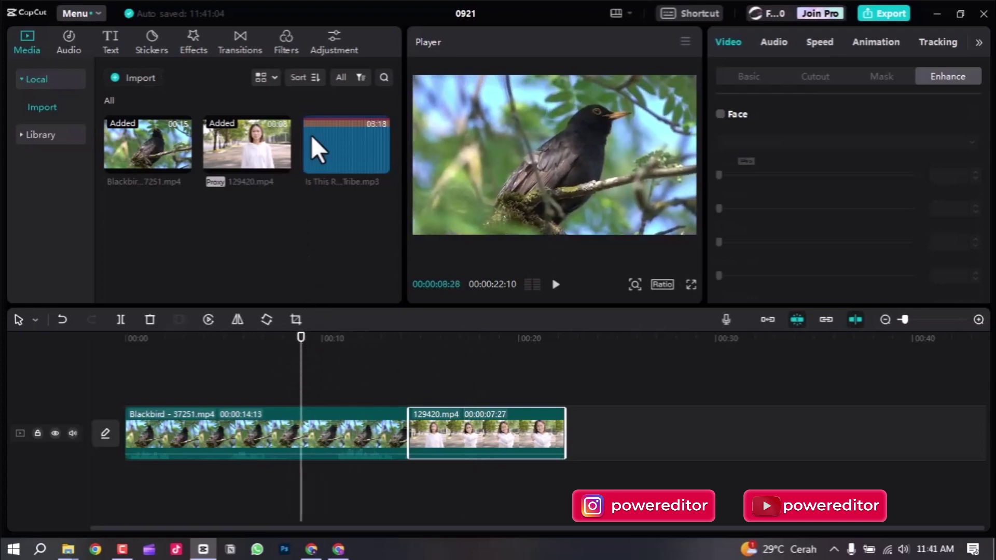
left_click(342, 147)
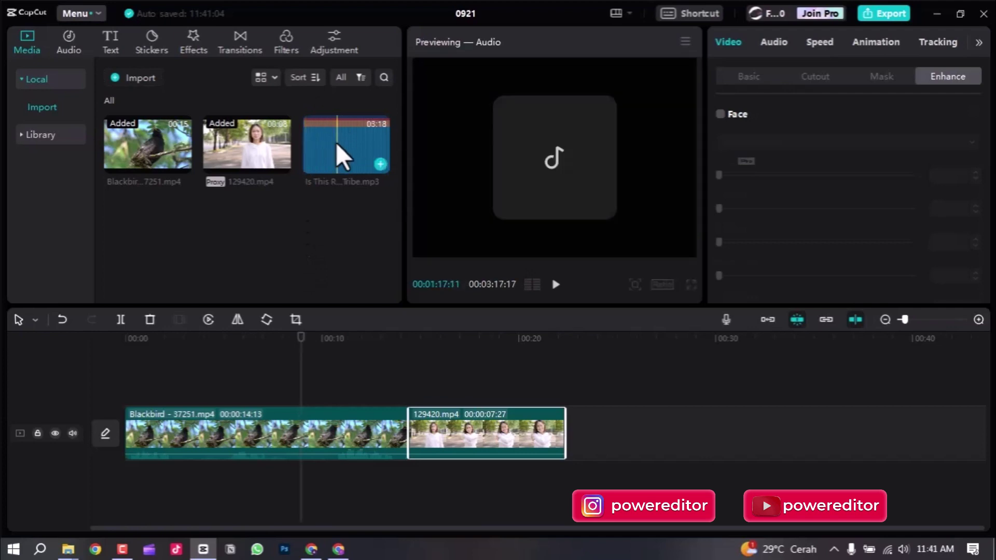
left_click_drag(335, 142, 362, 457)
Step: Trim the opening of the music clip and move the clip to the beginning of the timeline
scroll(403, 484, "up", 5, "ctrl")
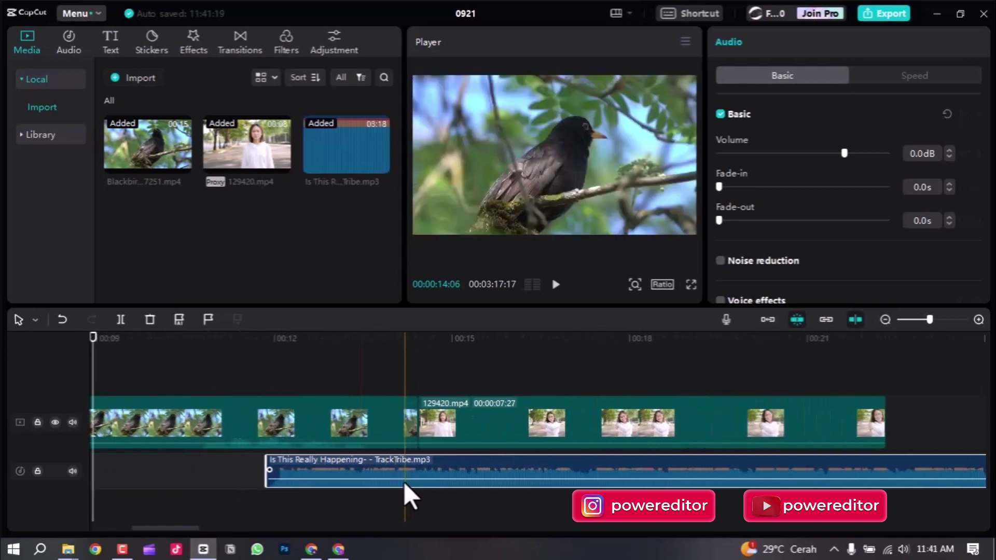
scroll(404, 481, "down", 4, "ctrl")
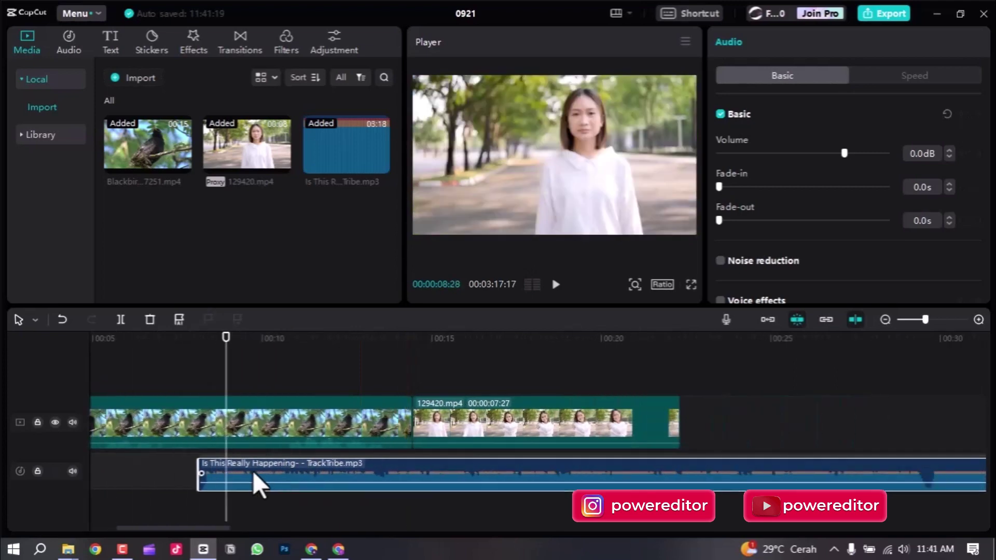
scroll(158, 472, "down", 3, "ctrl")
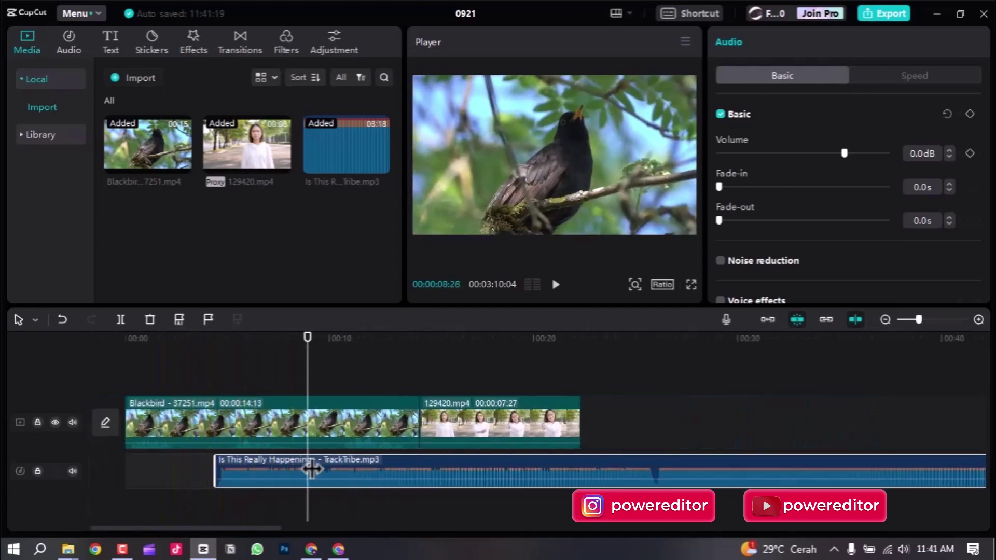
left_click_drag(389, 456, 292, 455)
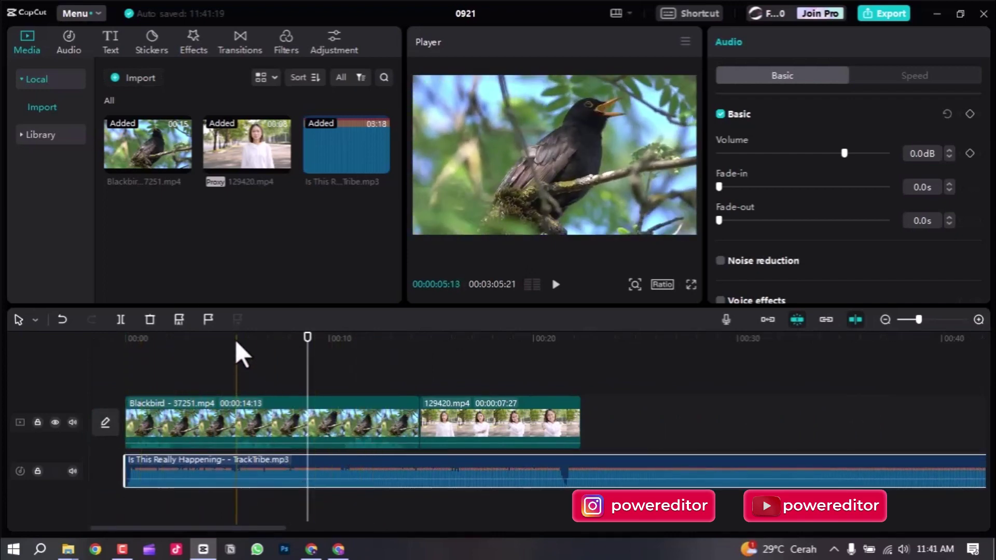
Step: Preview the music, cut about 21 more seconds from its start, and realign the clip with the timeline start
left_click(117, 366)
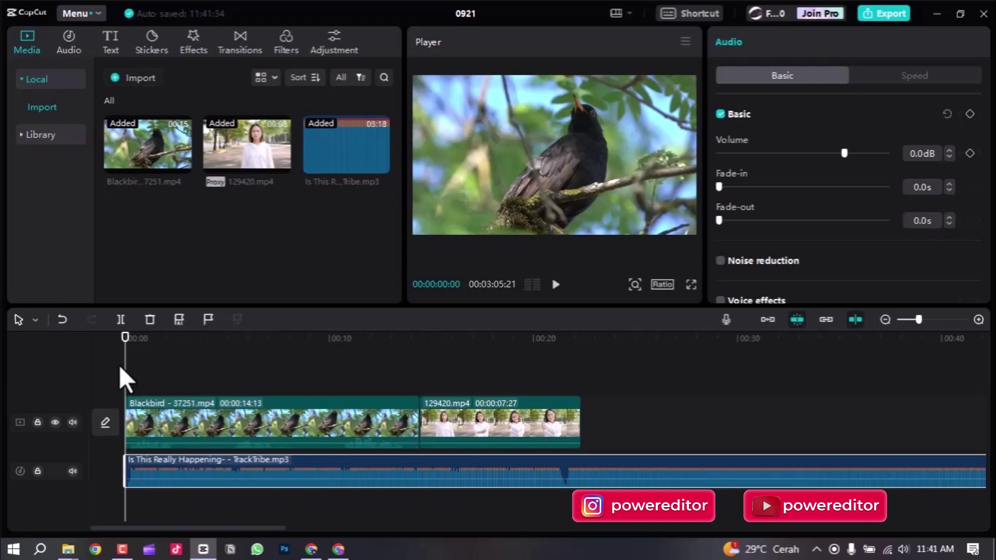
key("space")
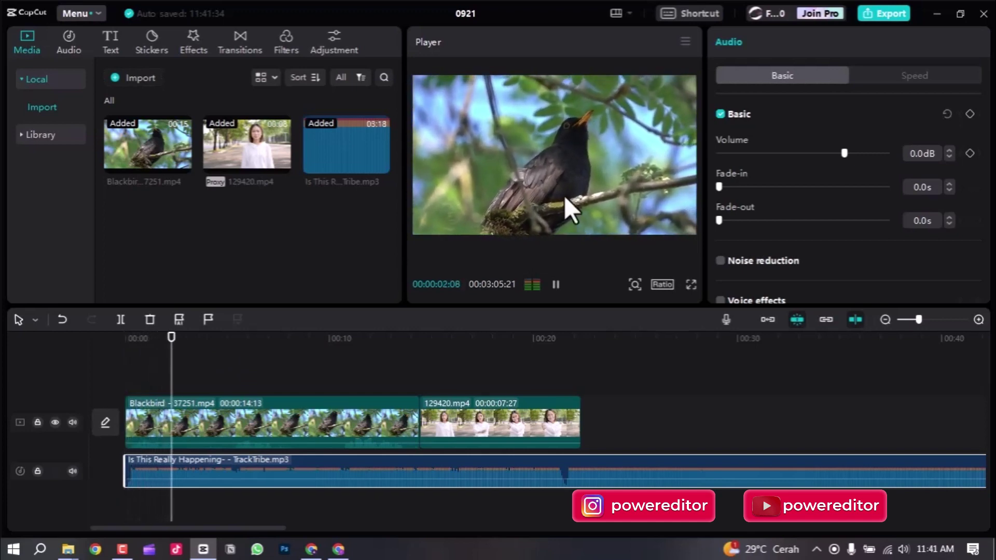
key("space")
mouse_move(578, 344)
left_mouse_down()
mouse_move(563, 356)
mouse_move(586, 358)
left_mouse_up()
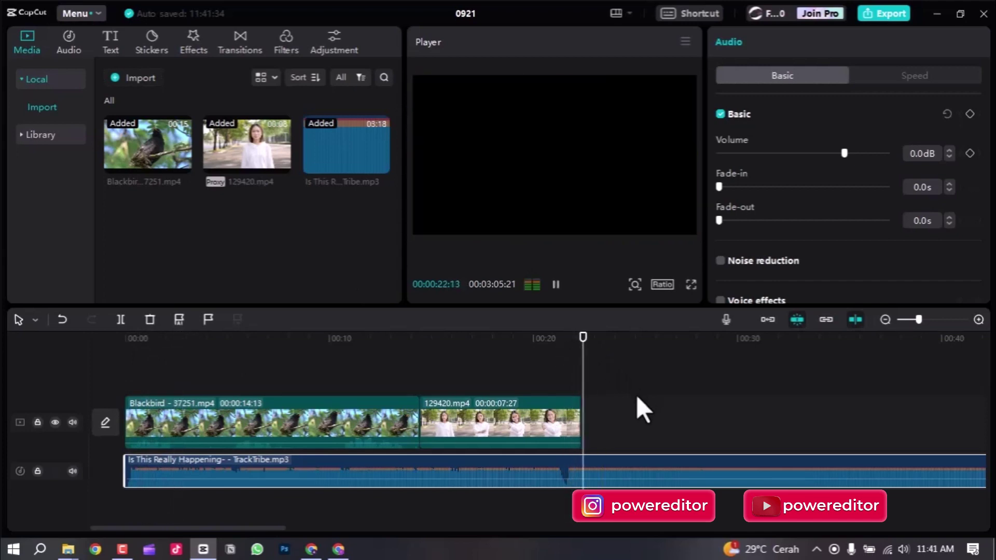
left_click_drag(120, 460, 563, 458)
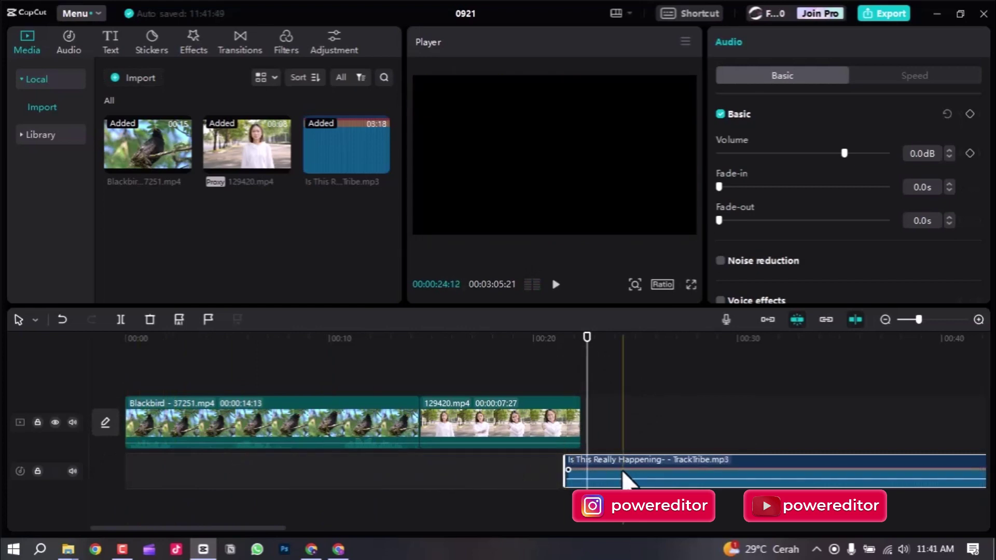
left_click_drag(630, 478, 173, 471)
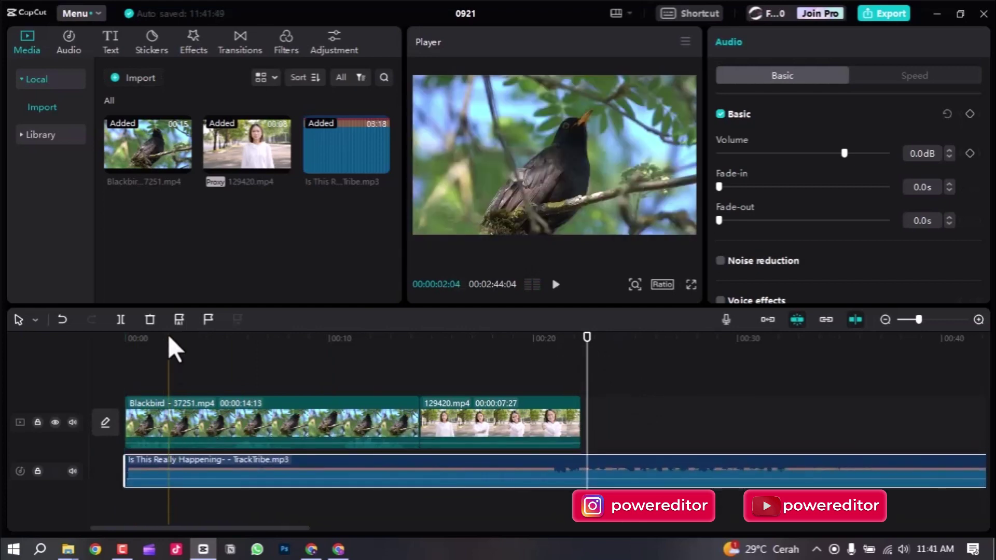
Step: Play the music from the start, split it at about 00:00:09:22, and delete the part after the cut
left_click(127, 338)
scroll(134, 405, "up", 2)
scroll(176, 422, "up", 3)
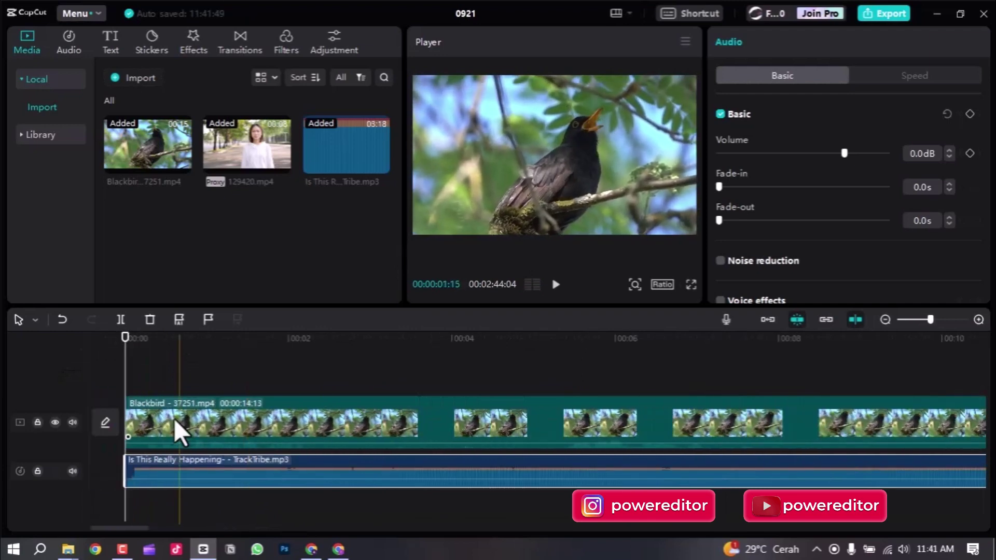
key("space")
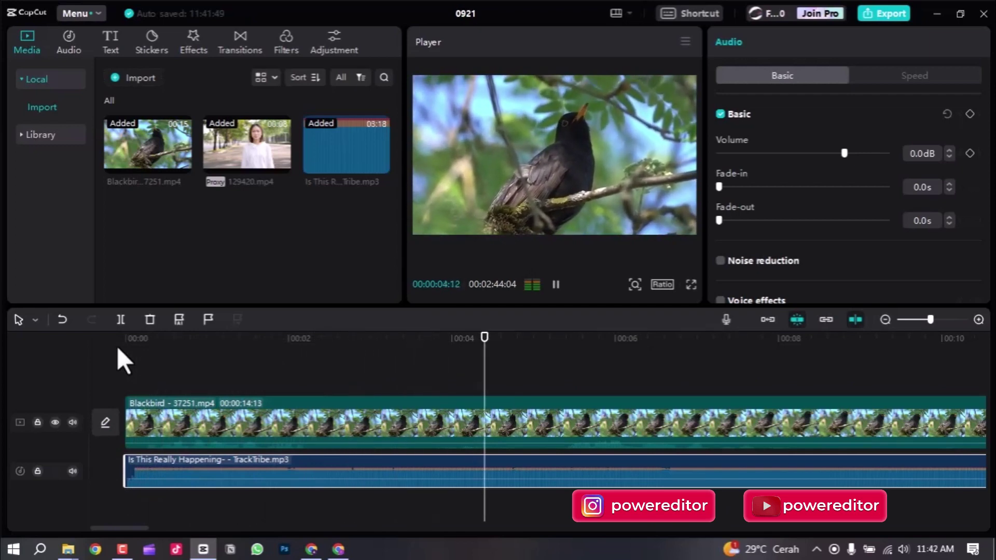
scroll(576, 441, "down", 2)
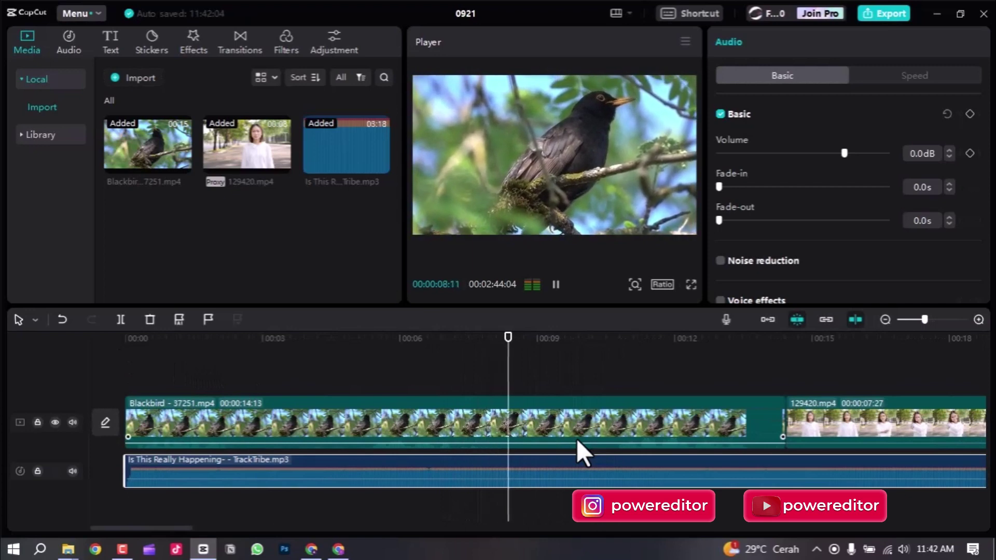
key("space")
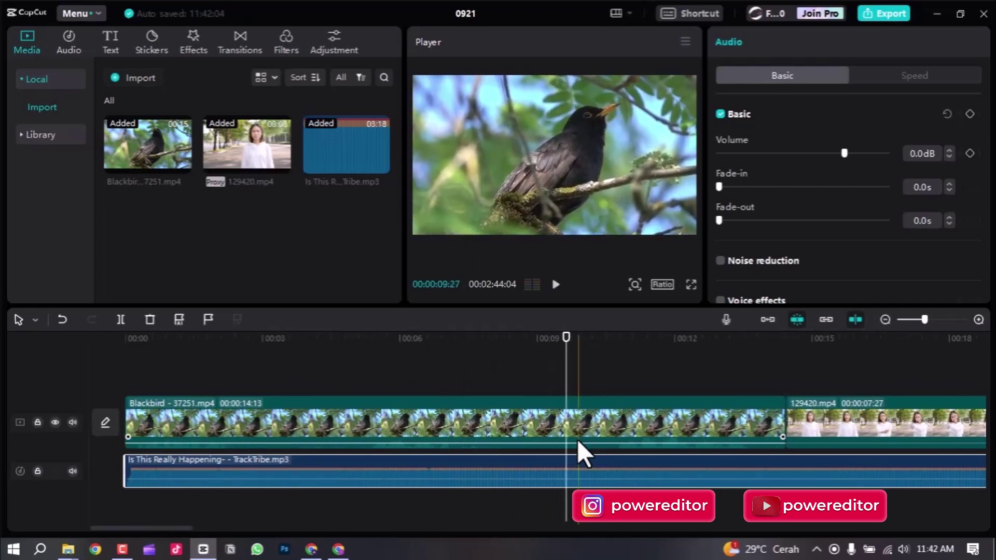
key("b")
left_click(570, 469)
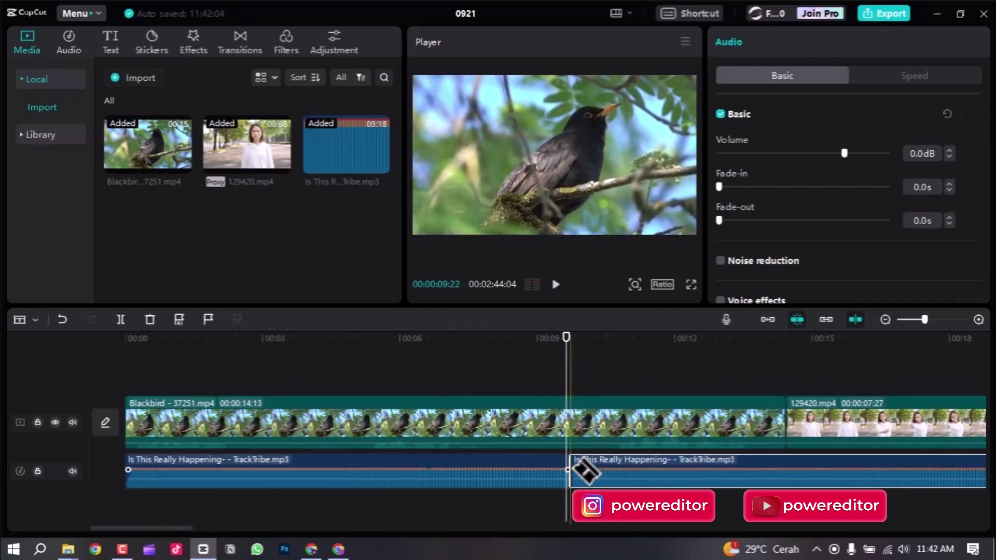
key("a")
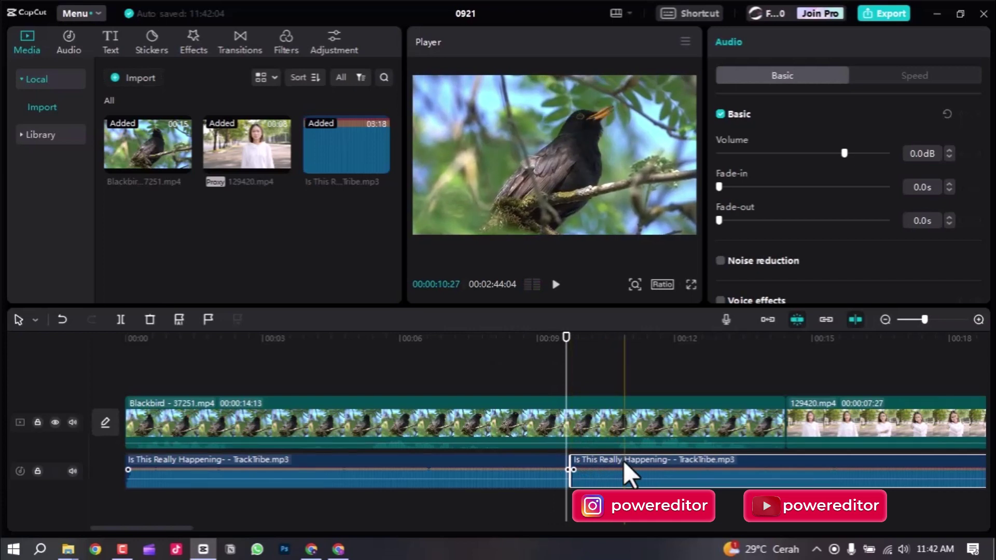
key("Delete")
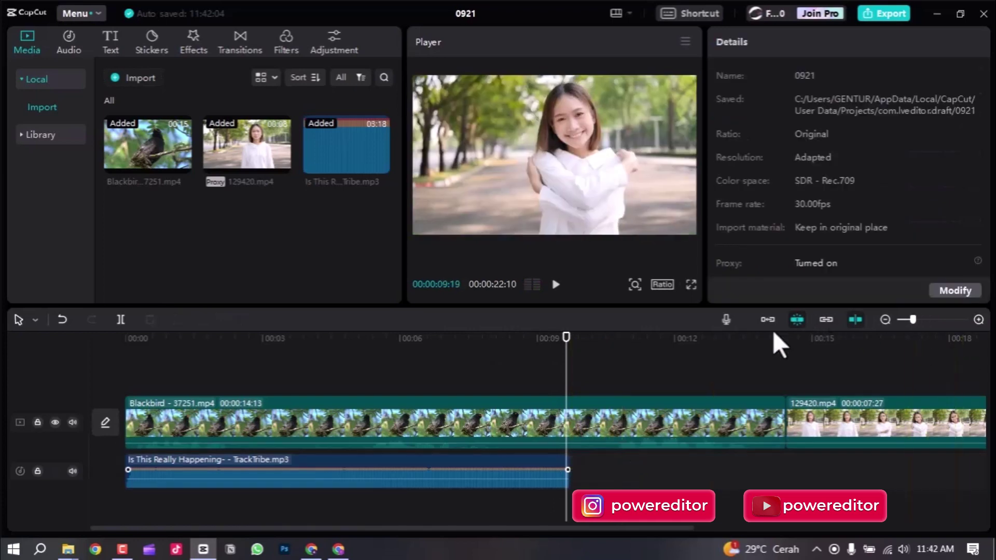
Step: Shorten the Blackbird clip from its end to about 00:00:01:27 and move 129420.mp4 directly after it
left_click(718, 423)
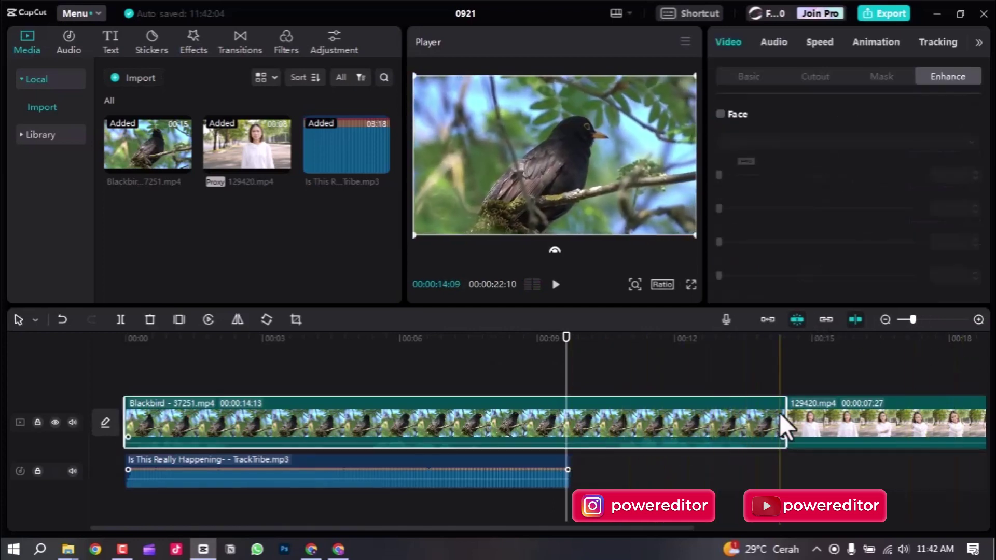
left_click_drag(780, 412, 213, 415)
left_click(160, 340)
scroll(154, 403, "up", 5)
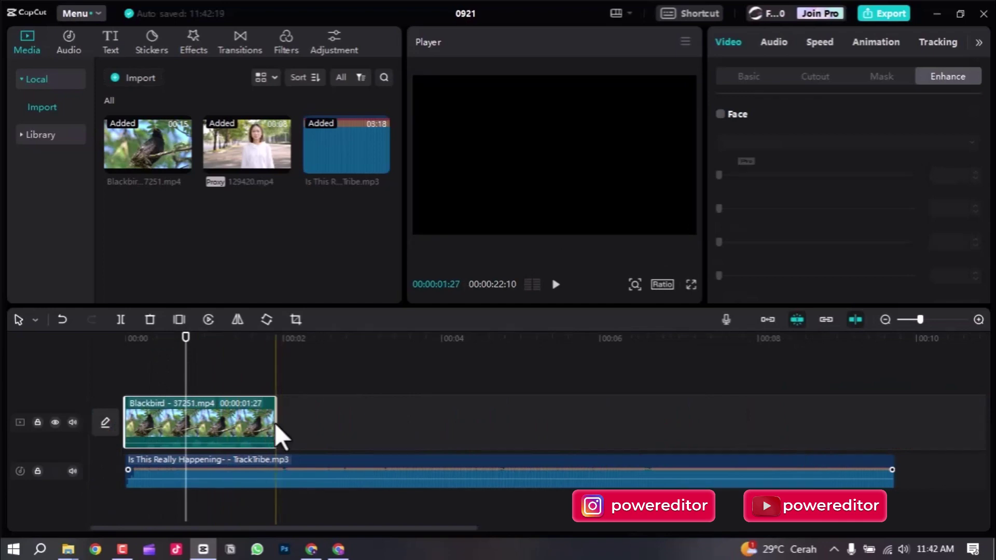
scroll(444, 406, "down", 5)
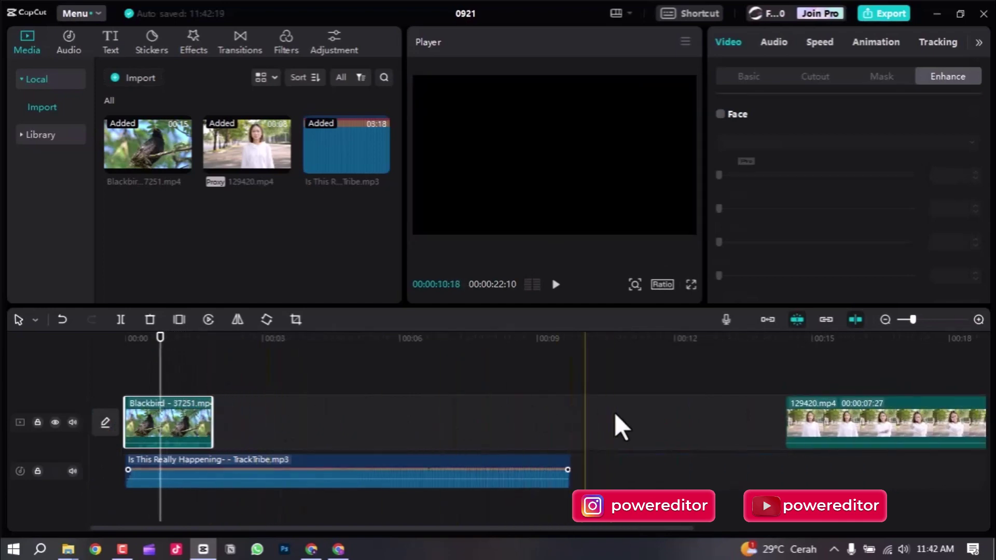
left_click_drag(745, 412, 289, 413)
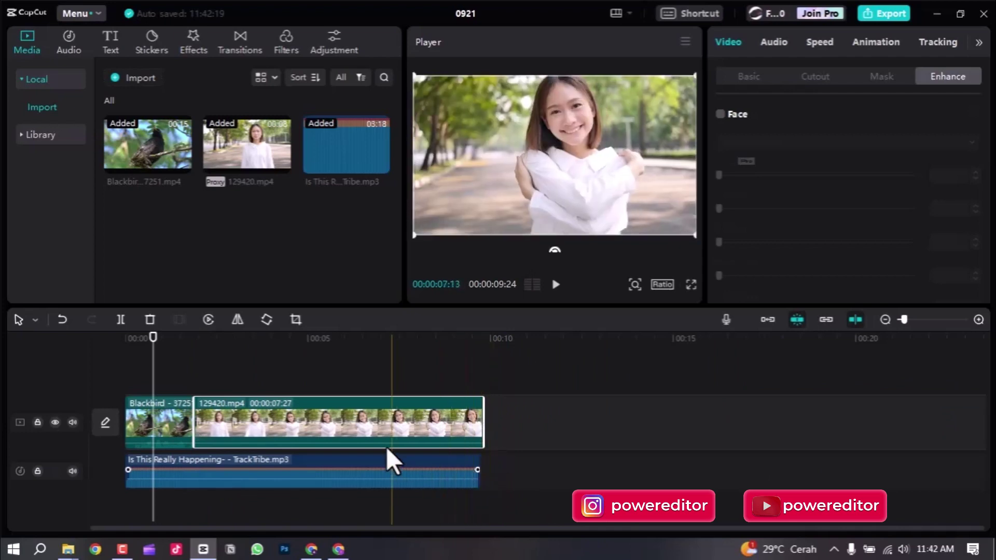
Step: Trim the start of the Blackbird clip to a duration of 00:00:01:21 and realign both video clips from the timeline start without gaps
scroll(364, 446, "up", 2)
scroll(280, 405, "up", 2)
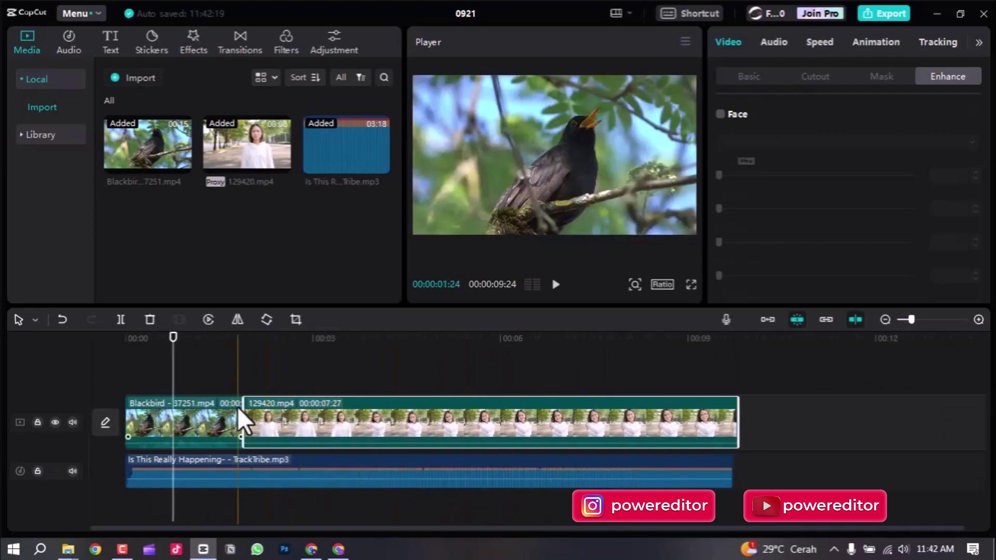
left_click_drag(129, 402, 136, 402)
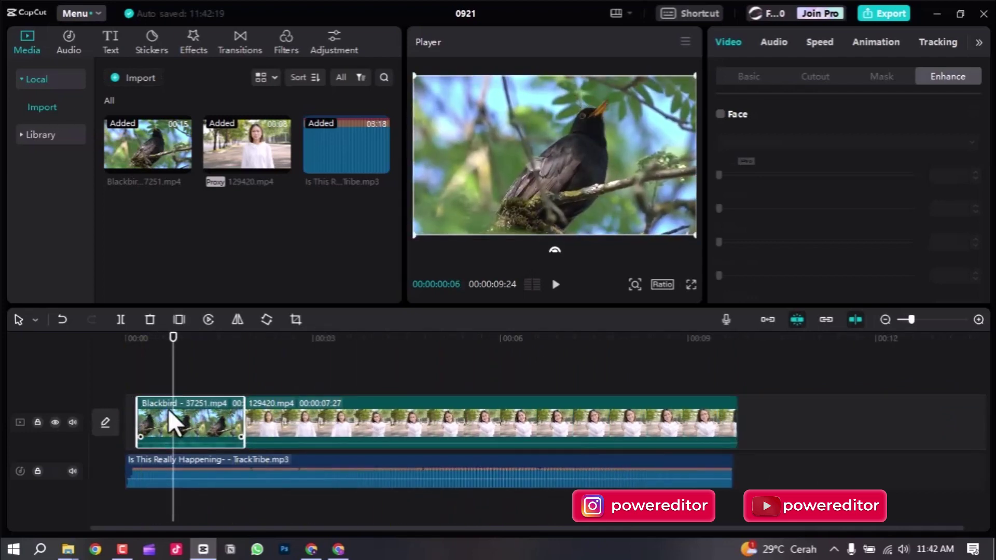
scroll(220, 405, "up", 1)
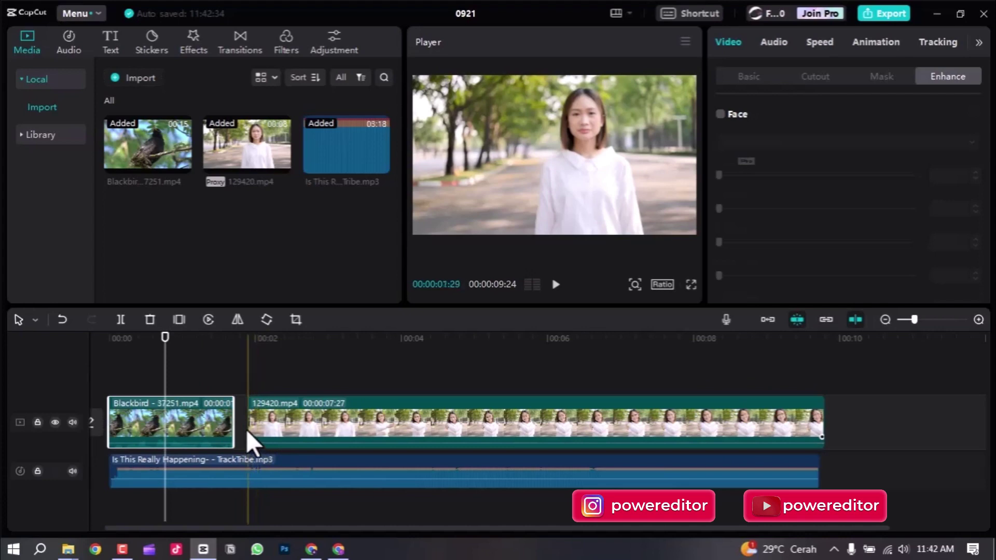
left_click_drag(306, 443, 300, 416)
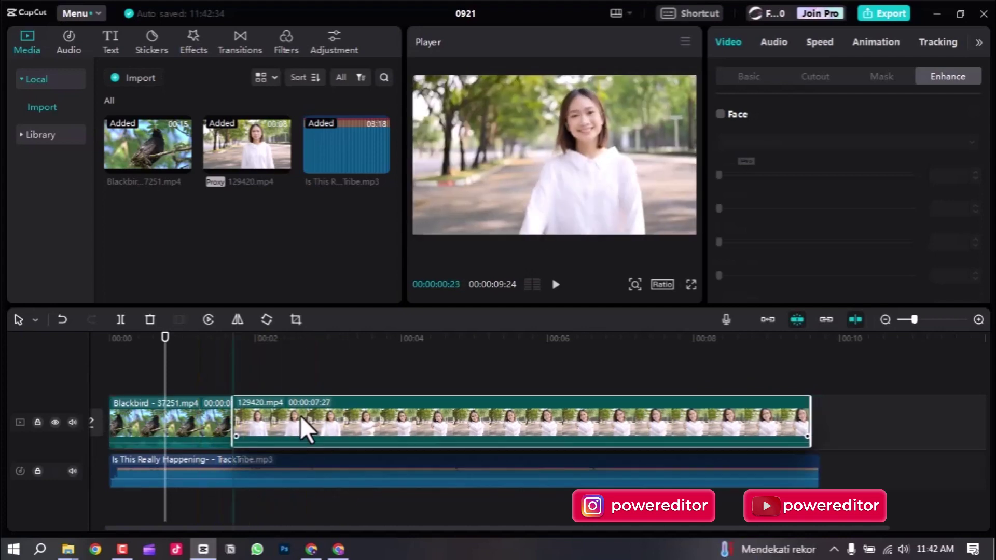
Step: Apply the Auto beat option Beat 1 to the music clip
left_click(250, 467)
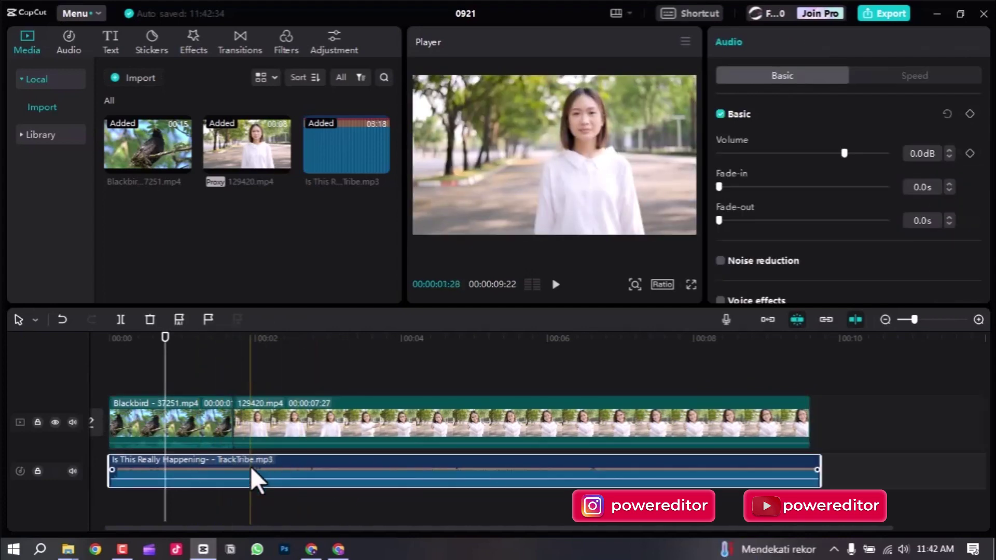
left_click(177, 318)
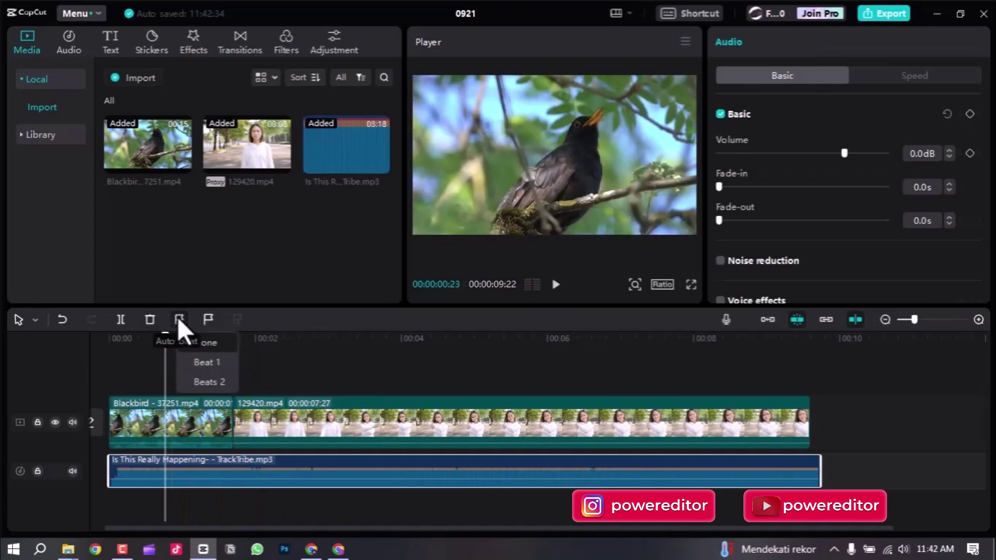
left_click(188, 359)
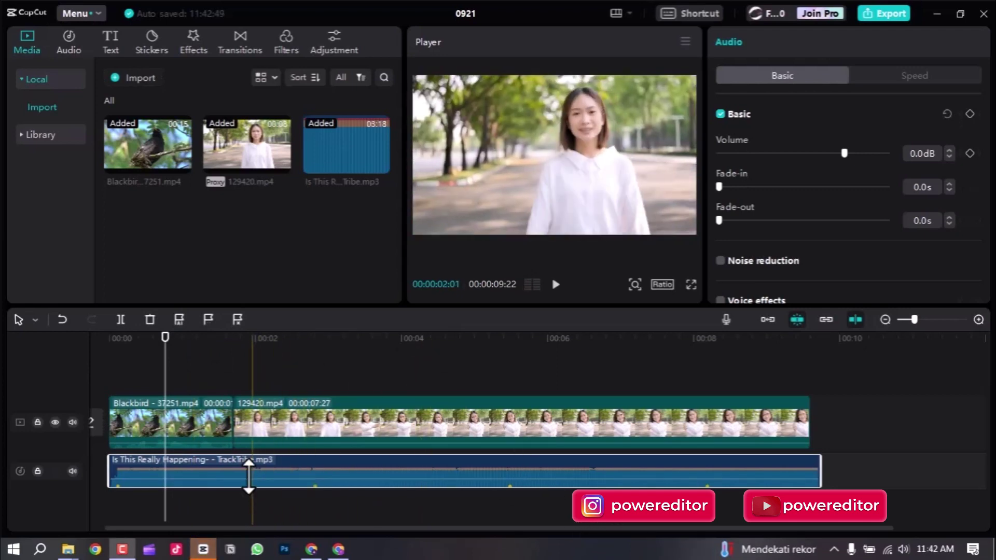
scroll(248, 464, "up", 1, "ctrl")
scroll(248, 465, "up", 3)
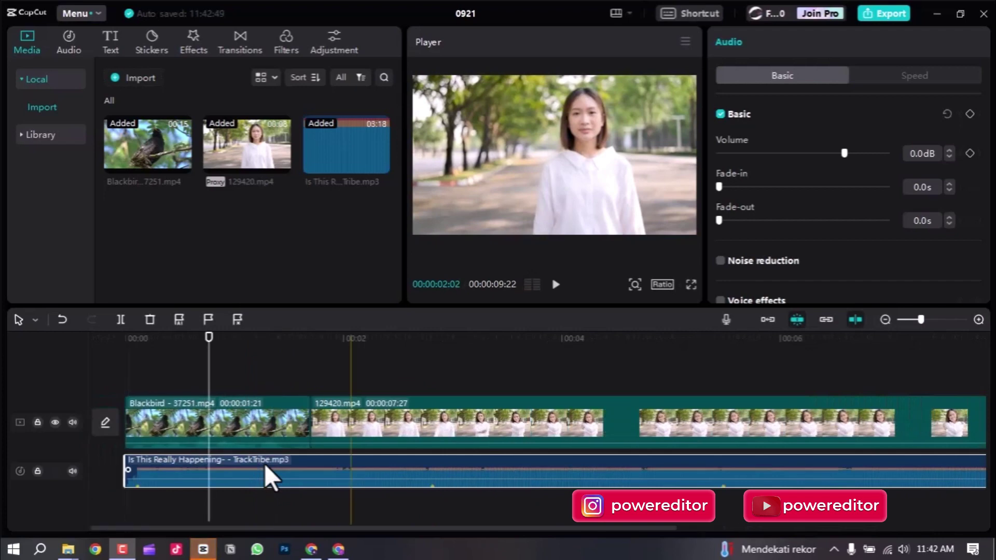
Step: Switch the music clip's Auto beat option to Beats 2 for denser beat markers
left_click(183, 318)
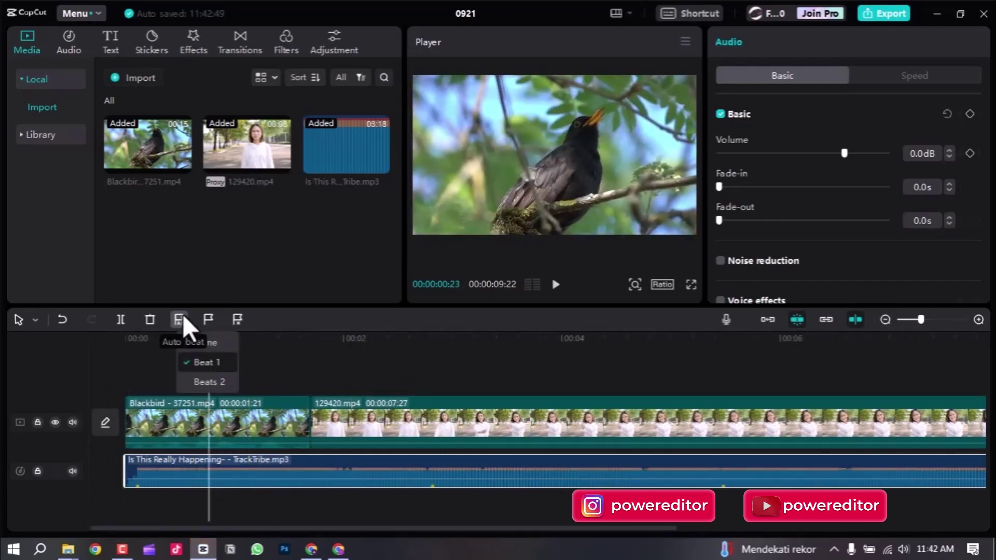
left_click(186, 380)
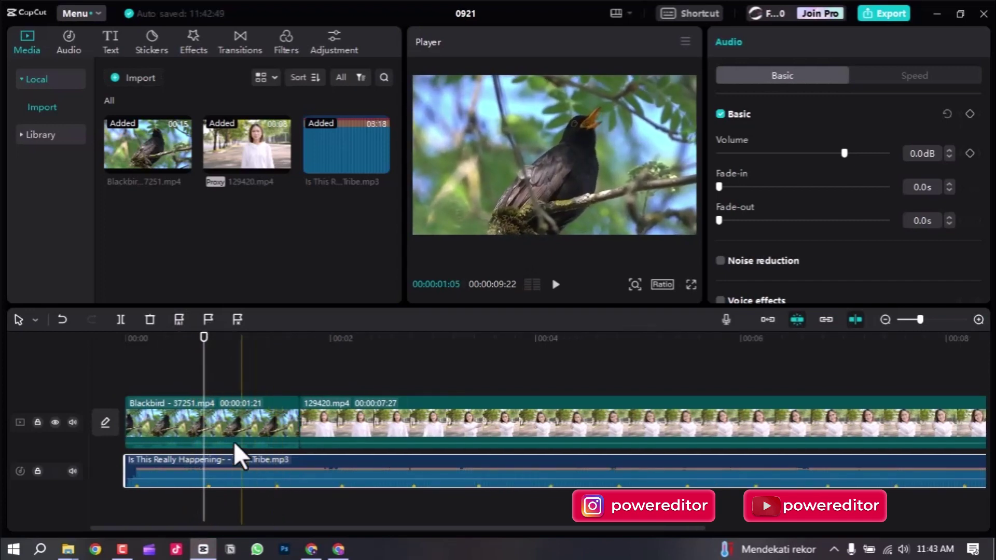
scroll(255, 412, "down", 1)
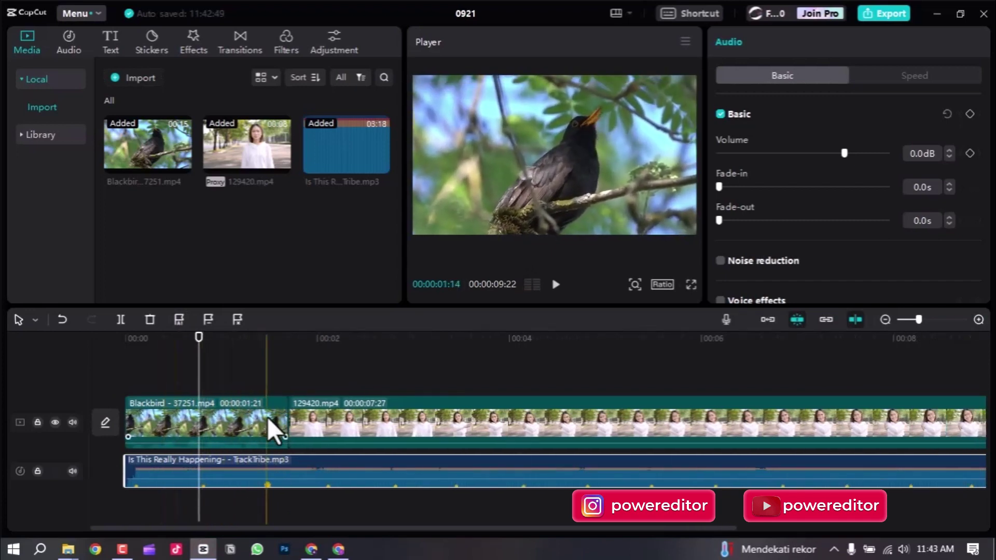
Step: Extend the end of the music clip to about 00:00:11:27, beyond the end of the video clips
scroll(354, 423, "down", 1)
scroll(358, 424, "down", 1)
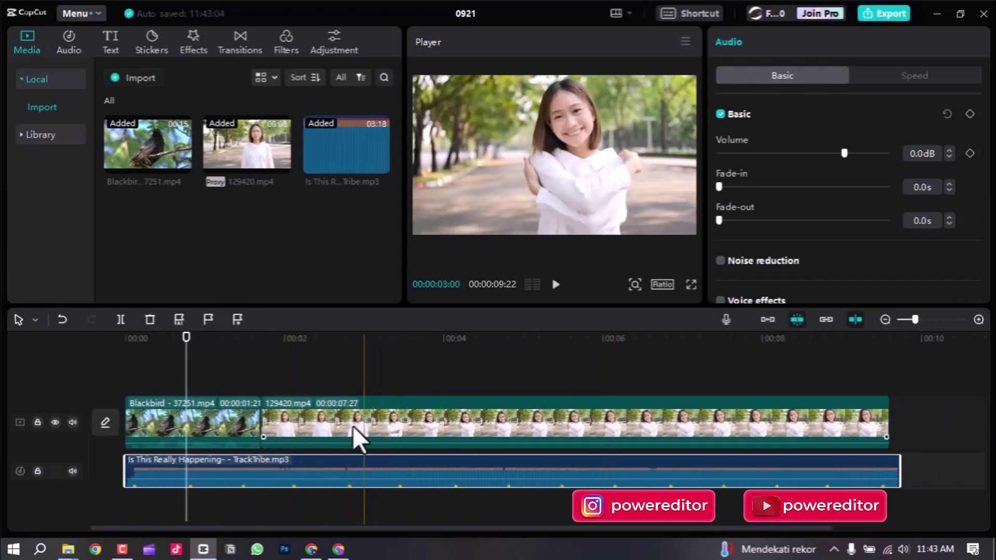
left_click(235, 413)
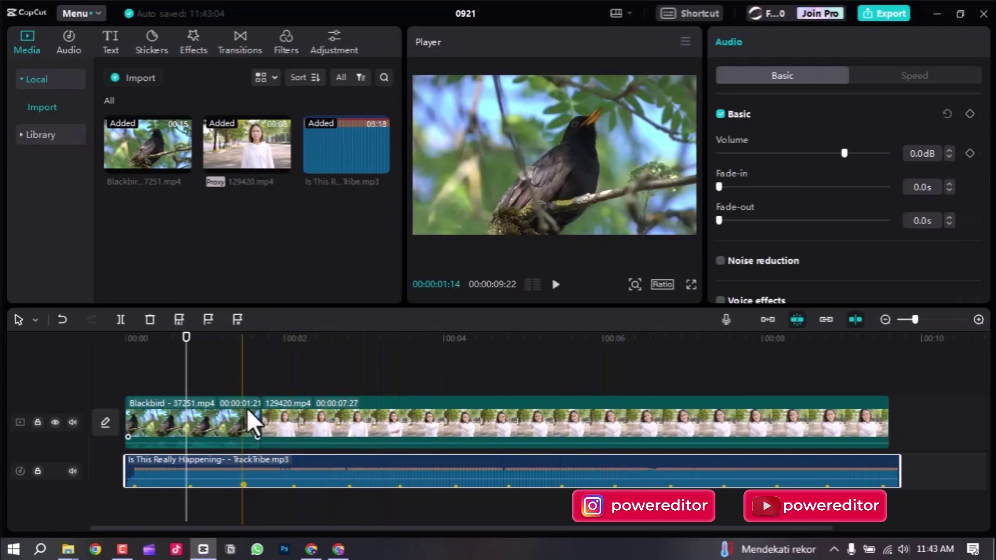
scroll(815, 477, "down", 1)
scroll(817, 482, "down", 1)
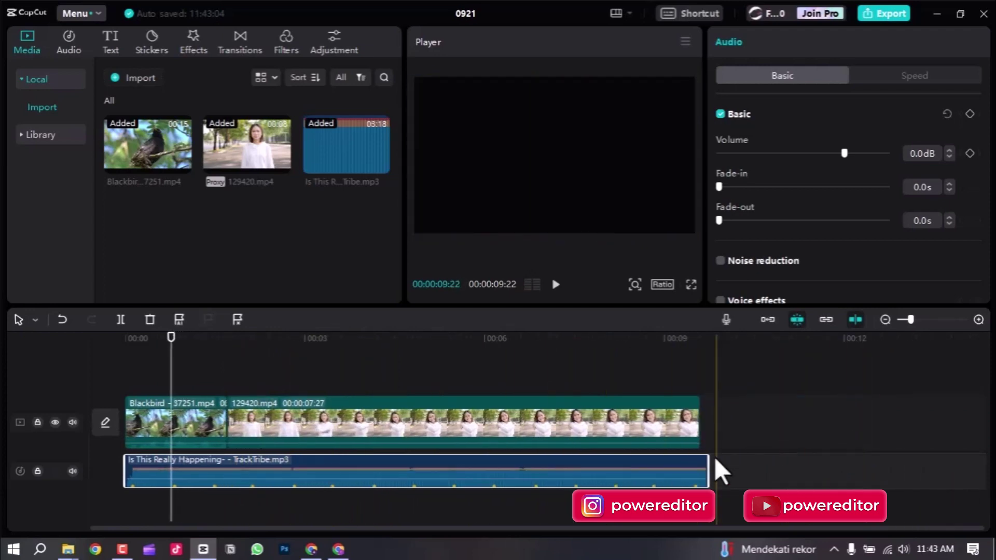
left_click(637, 337)
key("space")
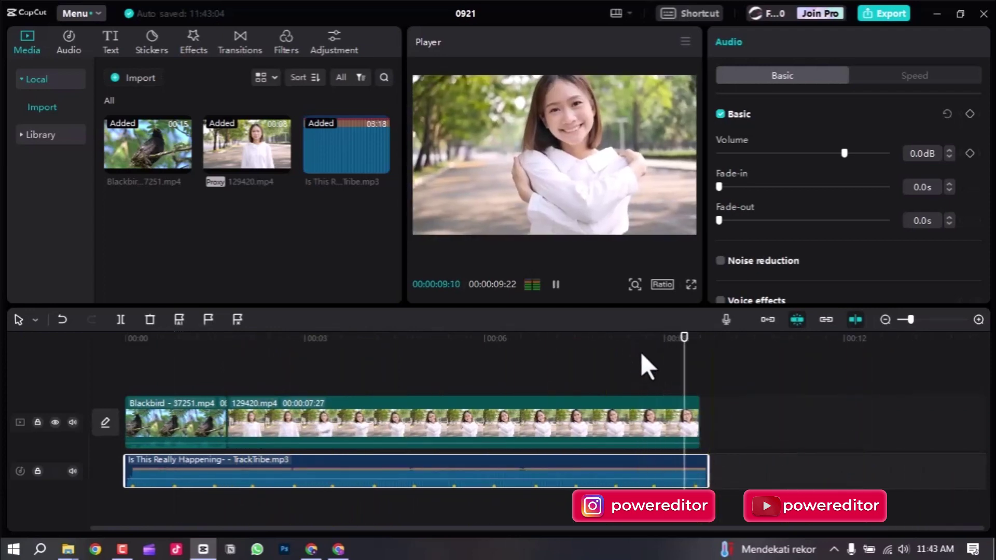
left_click_drag(707, 459, 839, 467)
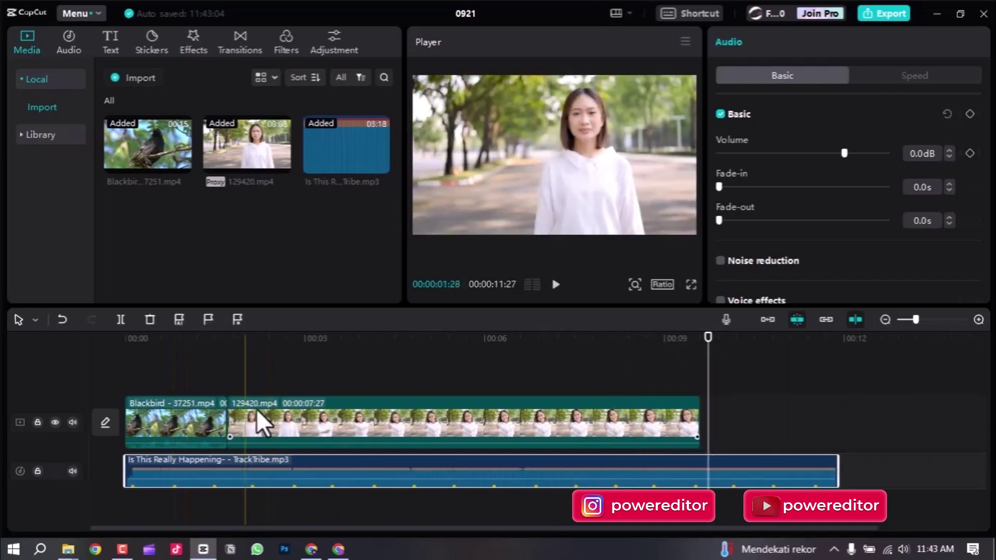
Step: Move 129420.mp4 further along the timeline and lengthen the Blackbird clip to 00:00:02:24 on a beat marker, leaving a gap between the clips
left_click_drag(317, 407, 413, 415)
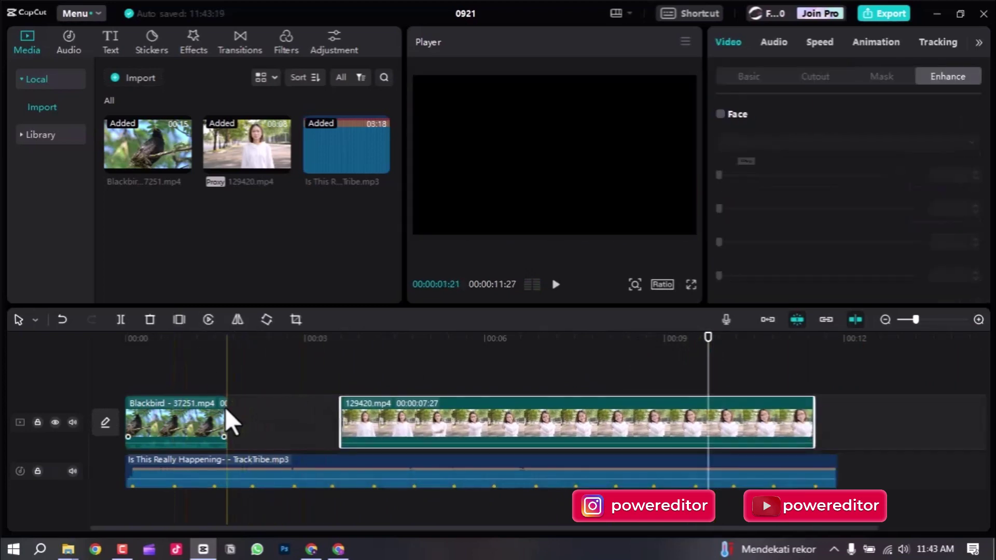
left_click_drag(225, 407, 286, 408)
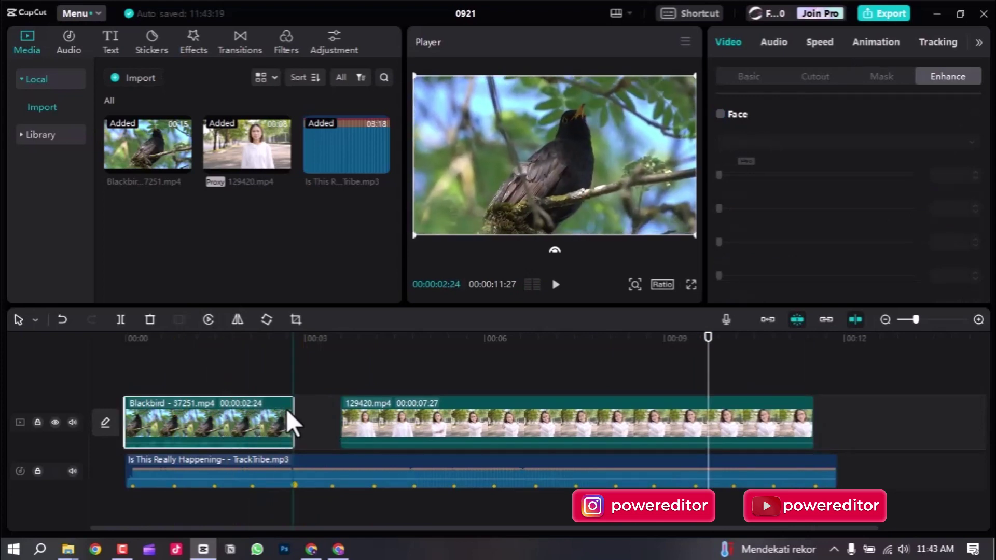
left_click_drag(390, 415, 397, 421)
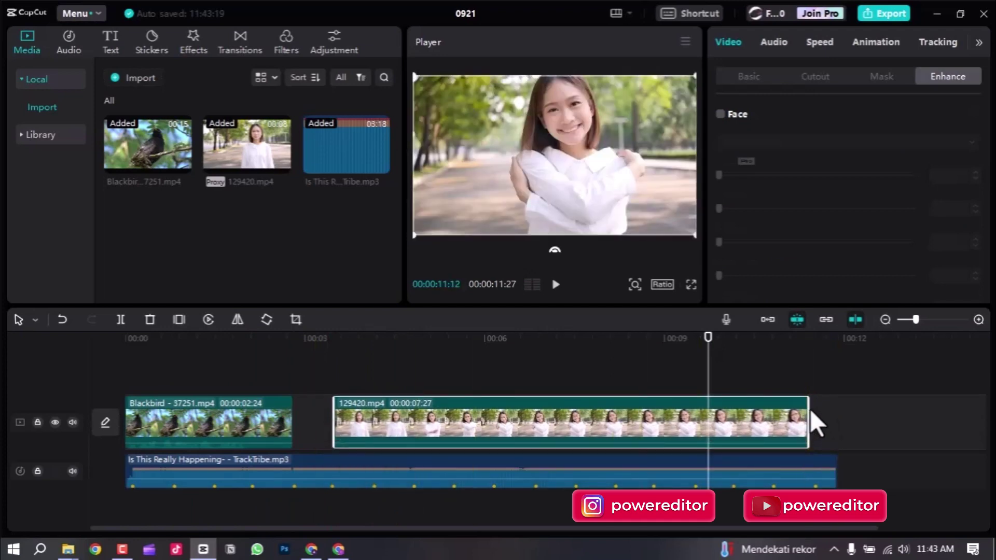
left_click(126, 358)
key("space")
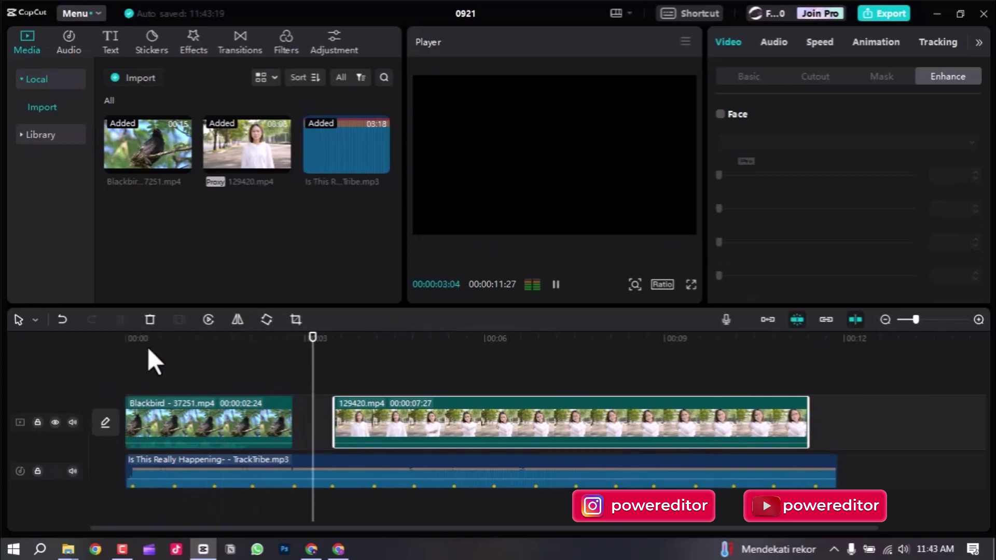
left_click(151, 340)
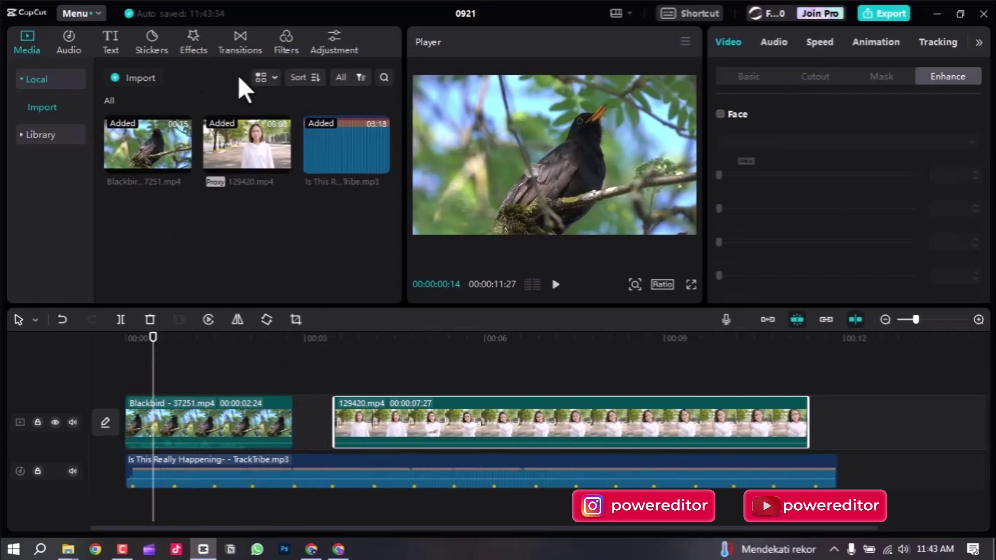
Step: Import all the .cube files, from MOODY1.cube to PE 7 underwater.cube, from the LUT folder as LUT adjustments
left_click(334, 44)
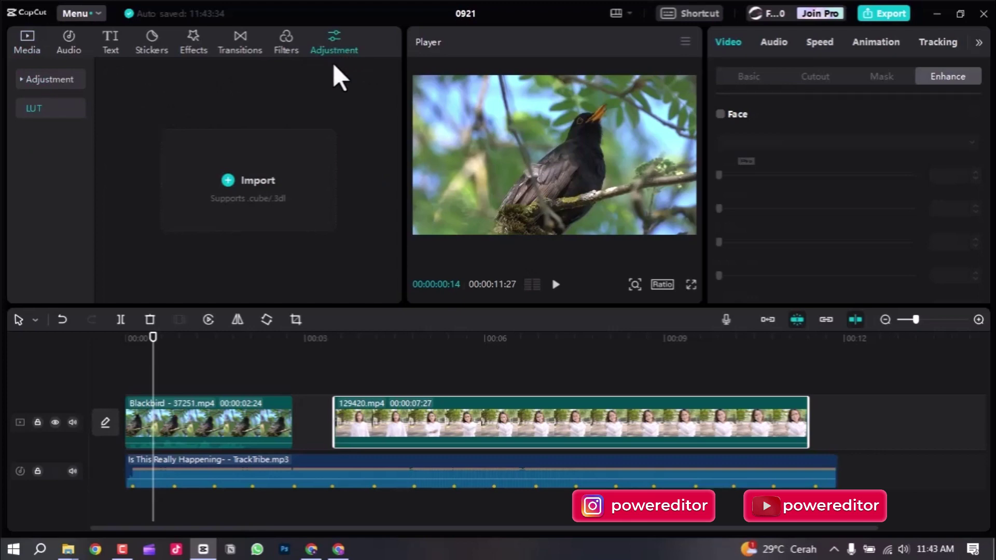
left_click(61, 78)
left_click(34, 135)
left_click(51, 78)
mouse_move(152, 127)
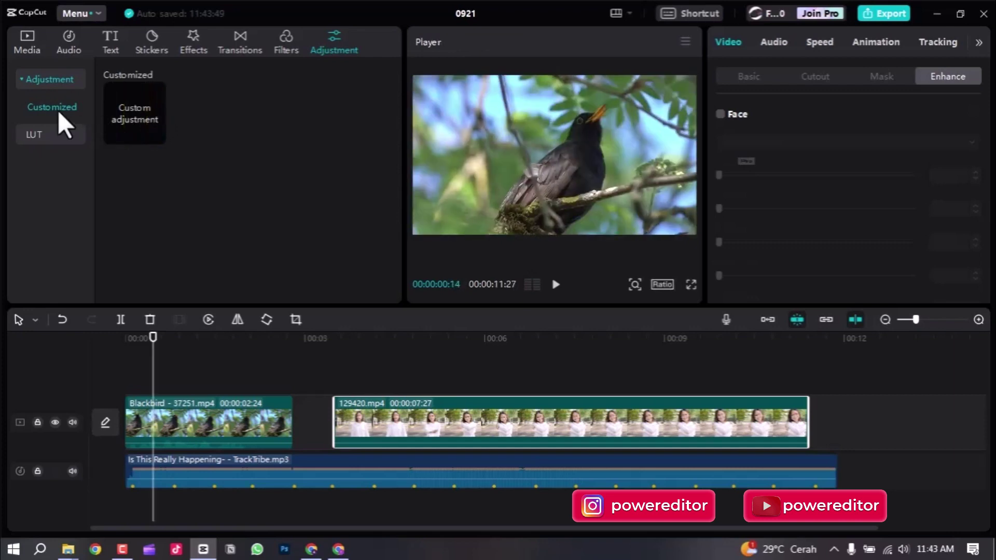
left_click(31, 137)
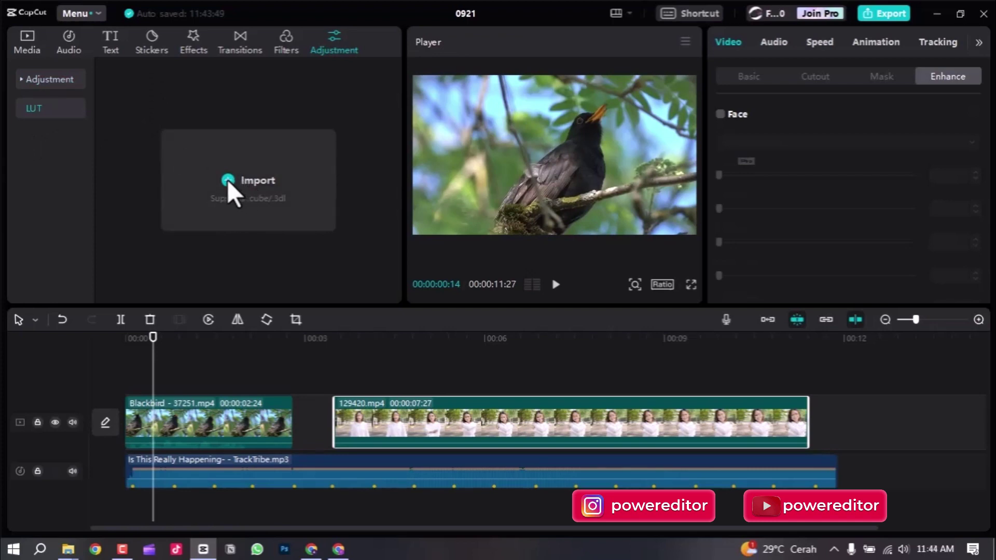
left_click(229, 179)
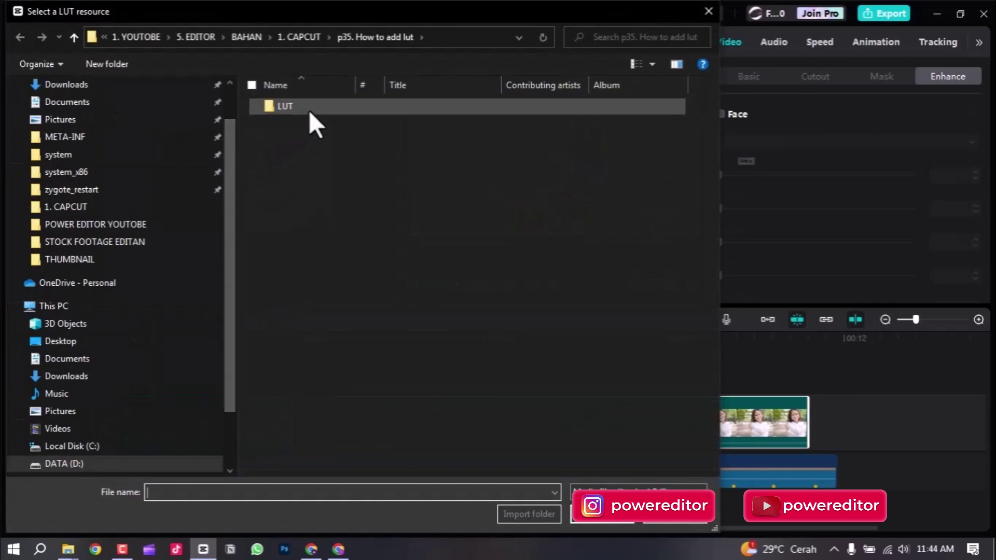
double_click(309, 107)
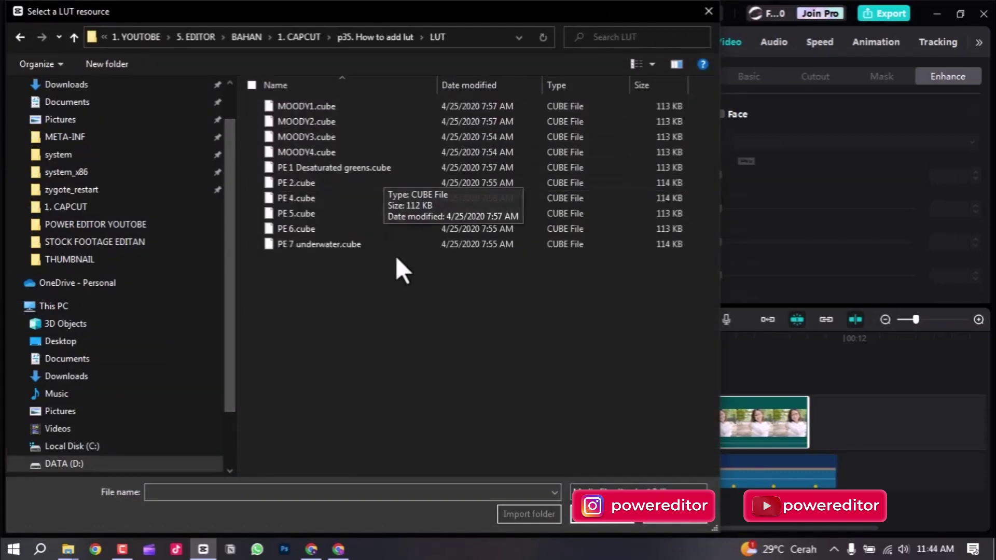
left_click_drag(387, 282, 340, 104)
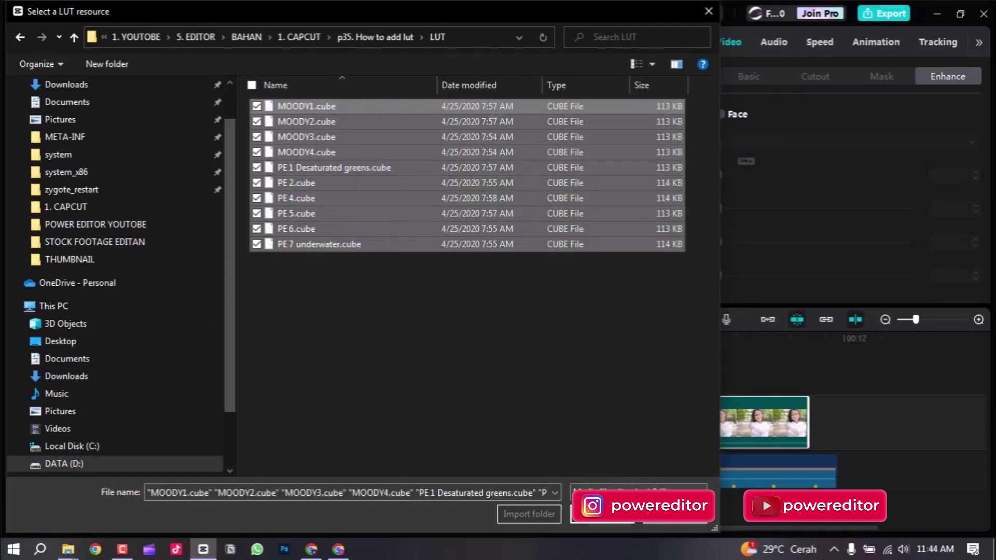
left_click(602, 514)
left_click_drag(363, 292, 276, 107)
left_click(603, 512)
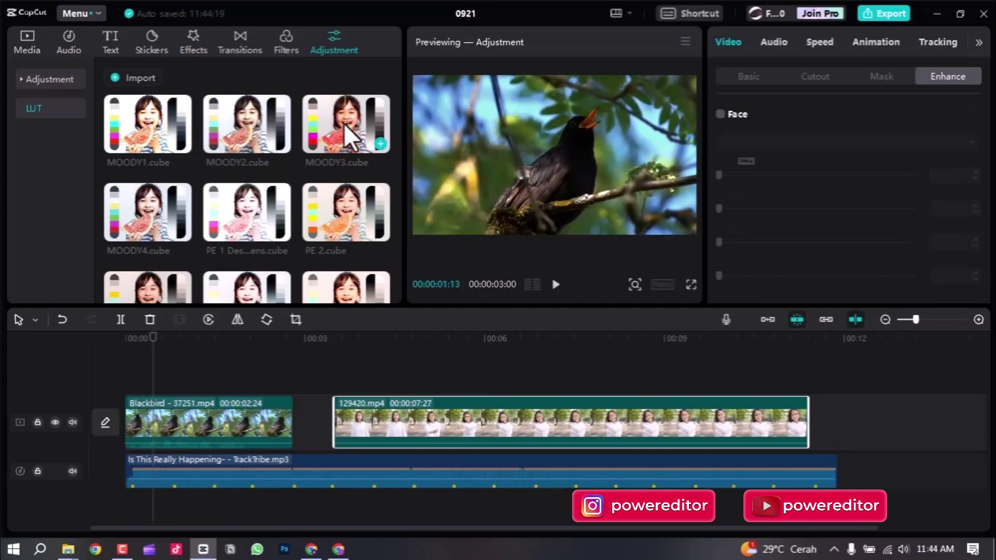
Step: Place the MOODY1.cube and MOODY2.cube LUTs consecutively above the Blackbird clip, trimming each to one beat interval
left_click_drag(170, 137, 182, 372)
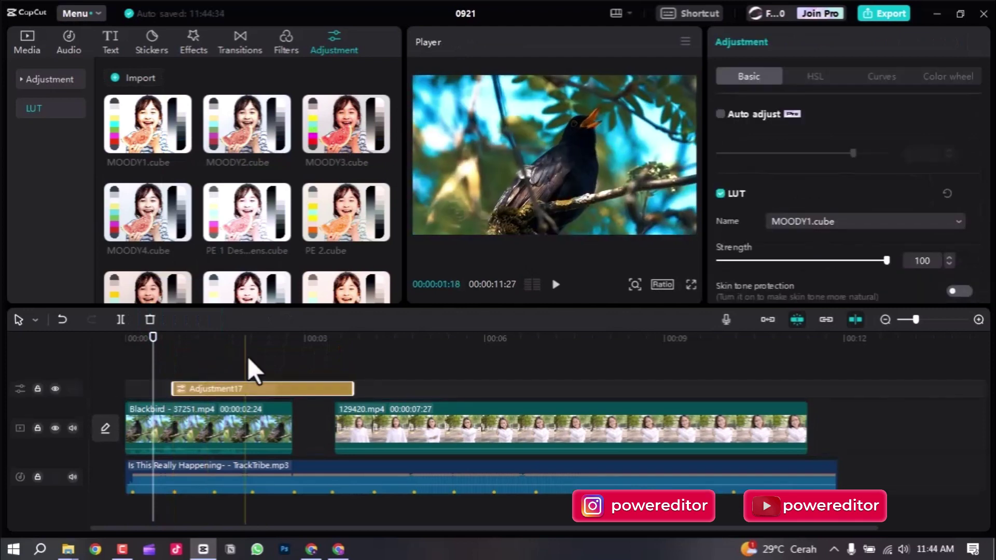
left_click_drag(351, 387, 214, 391)
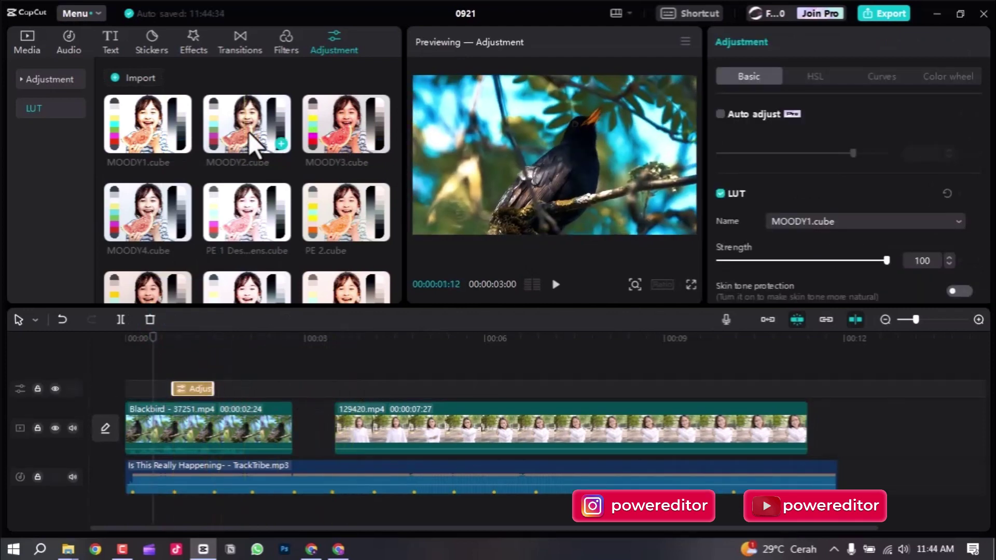
left_click_drag(266, 195, 210, 391)
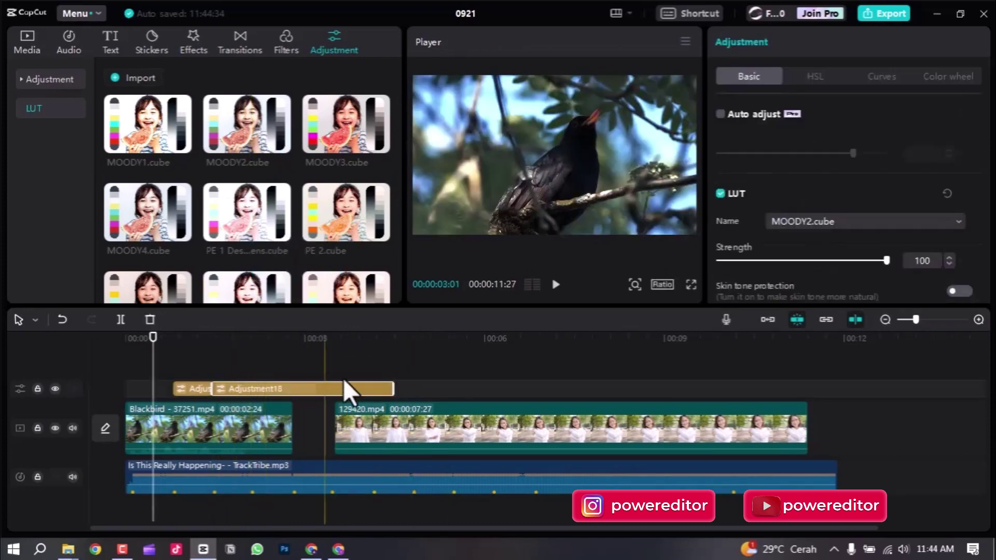
left_click(356, 388)
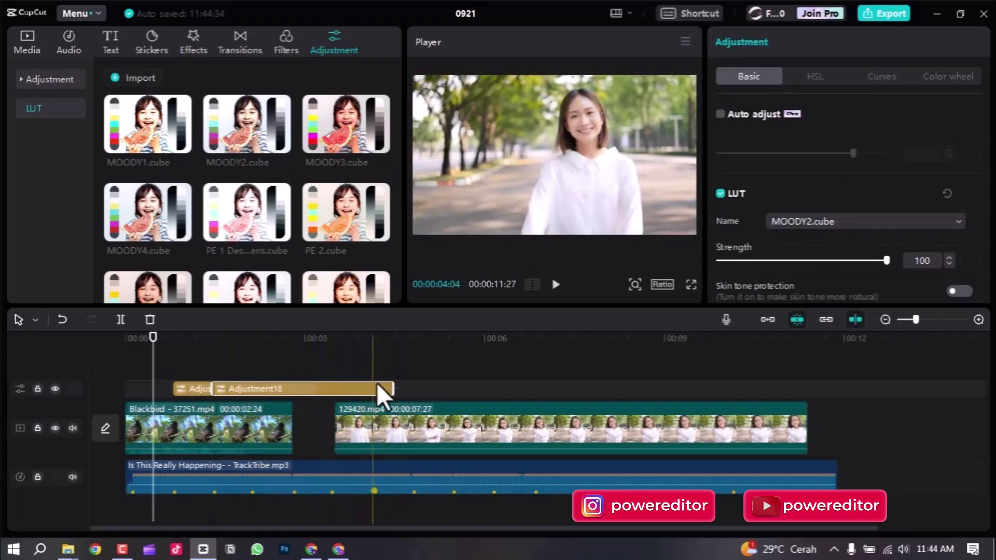
left_click(397, 382)
left_click_drag(393, 390, 249, 405)
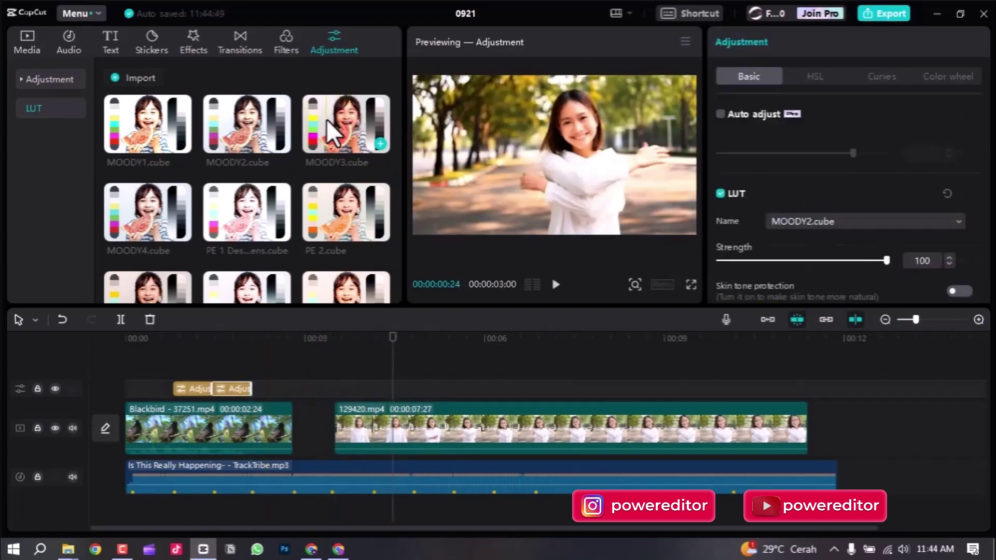
Step: Add the MOODY3.cube LUT directly after the MOODY2.cube adjustment and trim it to the end of the Blackbird clip
left_click(255, 337)
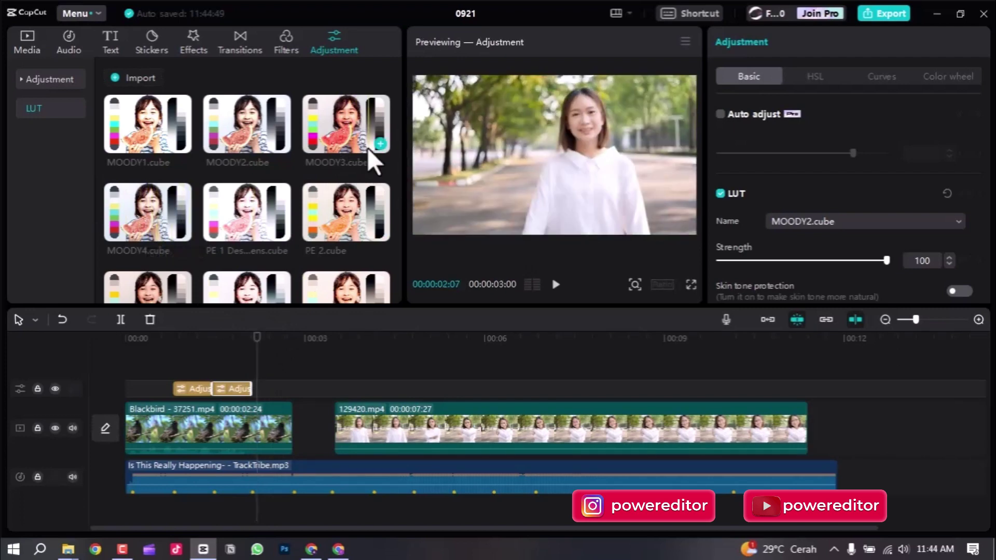
left_click_drag(350, 133, 247, 388)
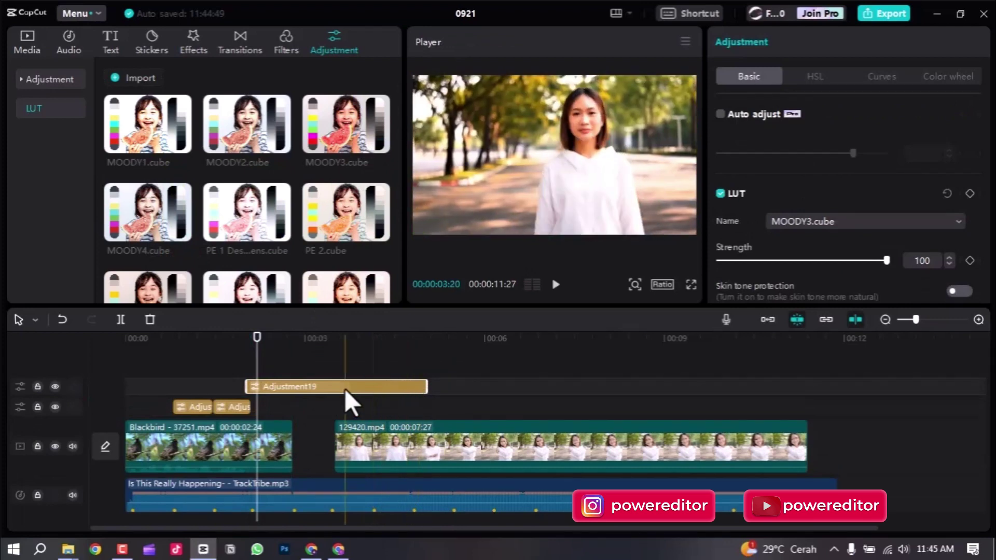
scroll(344, 388, "up", 3)
left_click_drag(356, 391, 395, 406)
left_click_drag(599, 388, 387, 390)
Step: Play the sequence in full screen from the start and review the three LUT adjustments against the music's beats
left_click(207, 337)
left_click_drag(206, 337, 33, 337)
key("ctrl+shift+f")
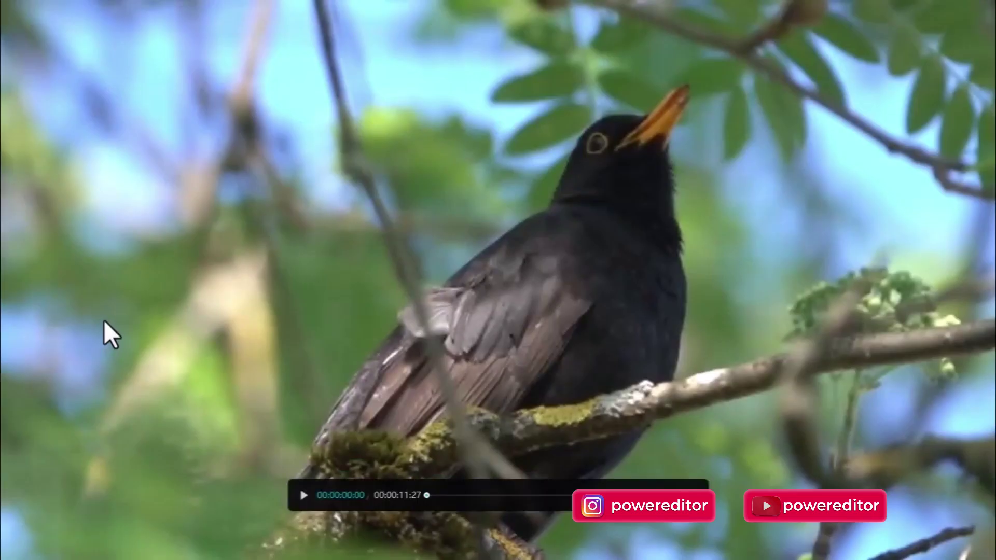
key("space")
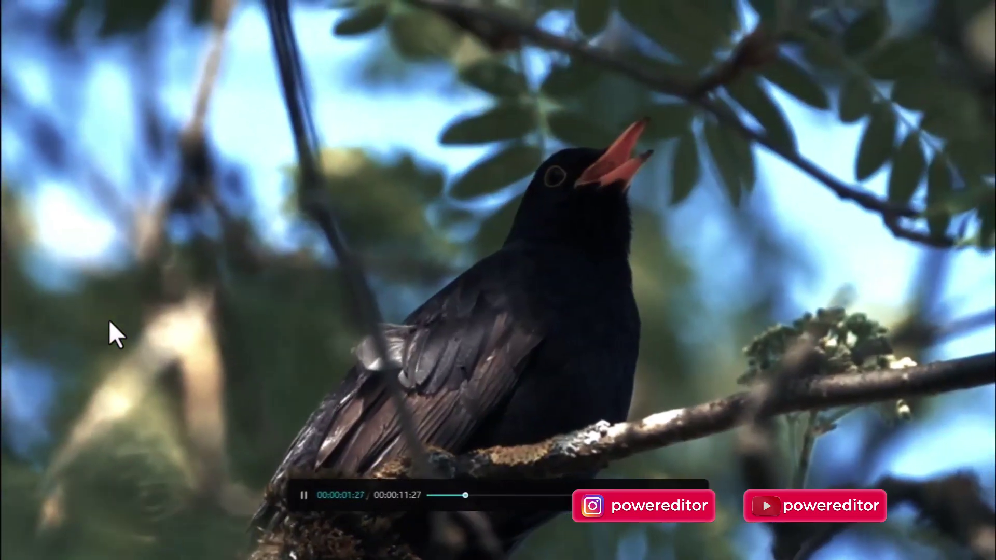
key("Escape")
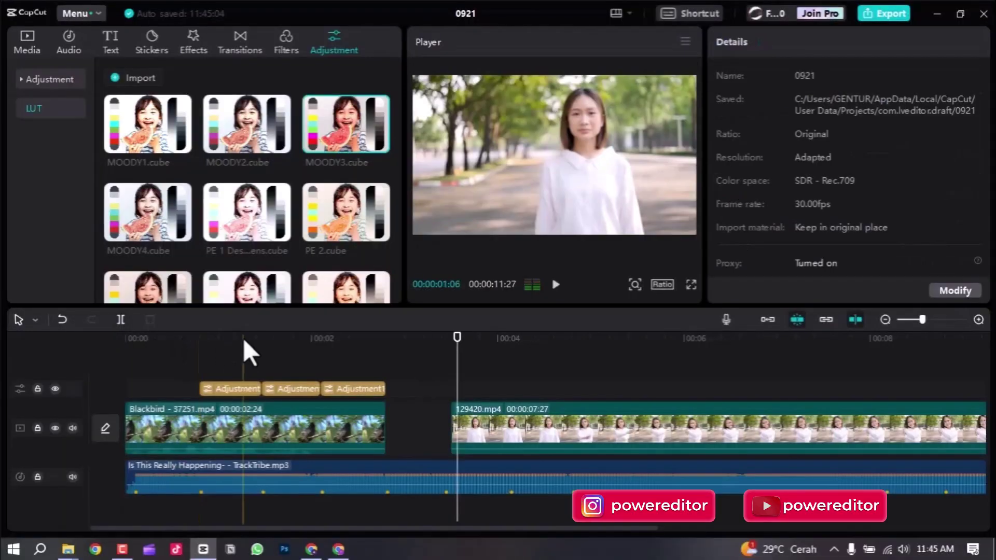
left_click_drag(255, 338, 274, 336)
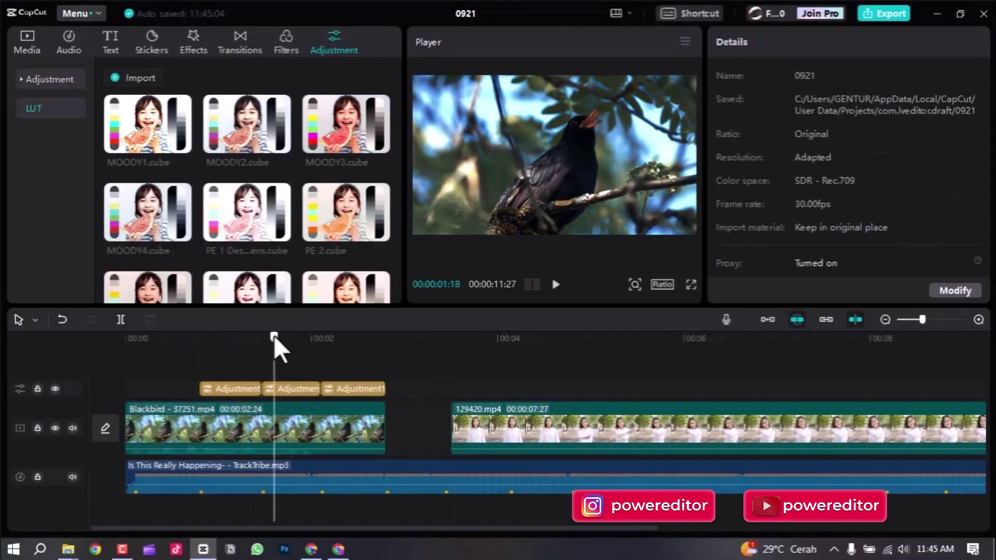
left_click(224, 338)
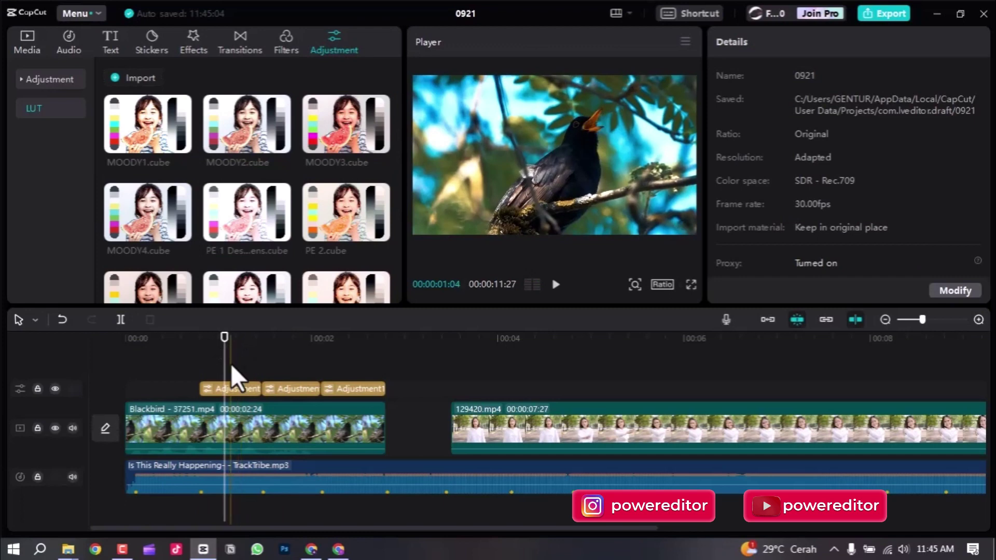
scroll(286, 375, "up", 1)
scroll(236, 375, "up", 2)
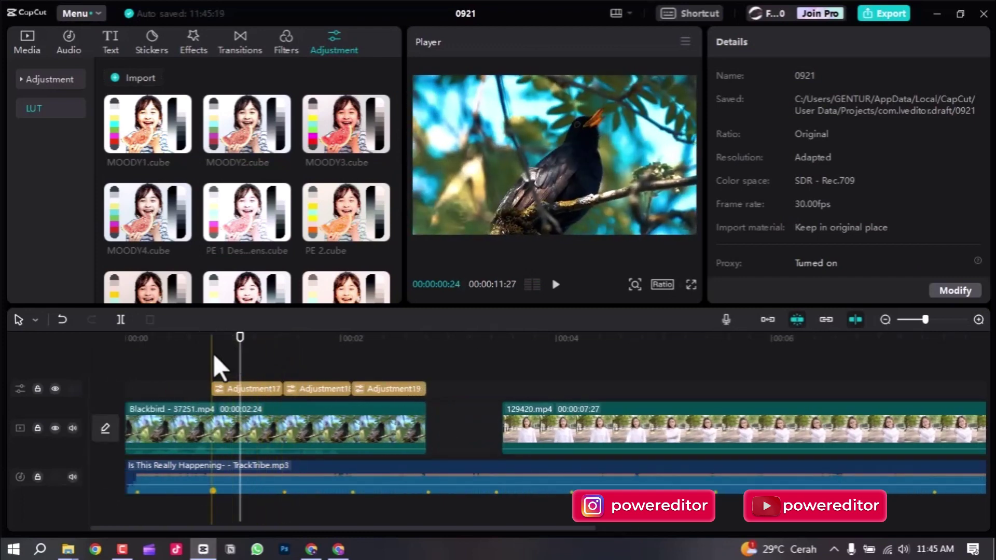
scroll(301, 356, "down", 3)
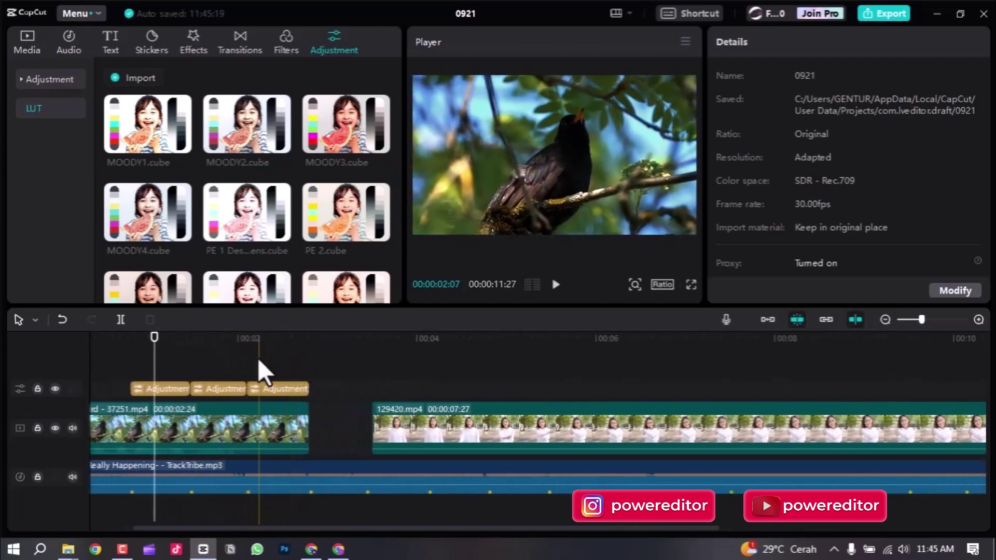
scroll(254, 347, "up", 2)
Step: Try Auto adjust on the MOODY1.cube adjustment and turn it off again
left_click(241, 348)
left_click(228, 384)
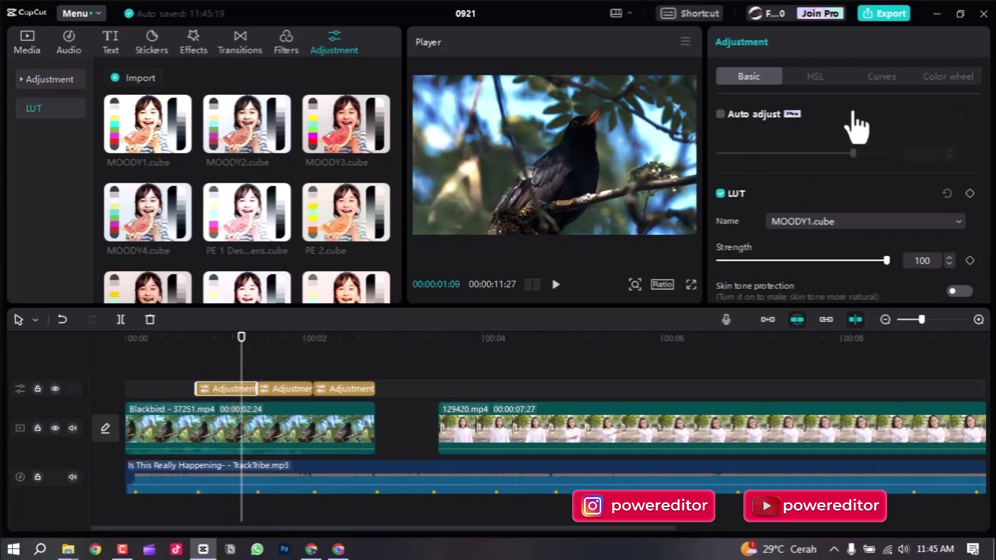
scroll(856, 124, "down", 3)
scroll(860, 114, "up", 3)
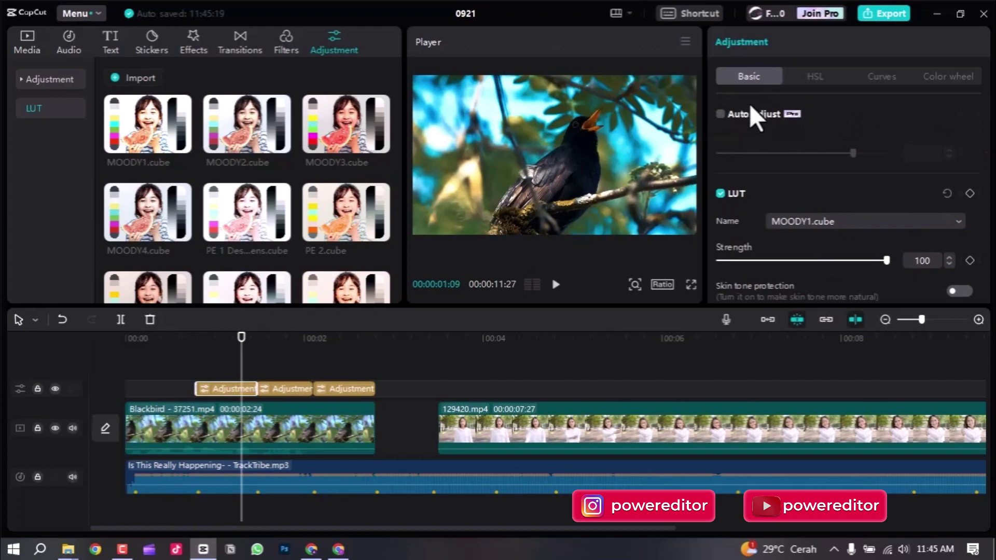
left_click(721, 114)
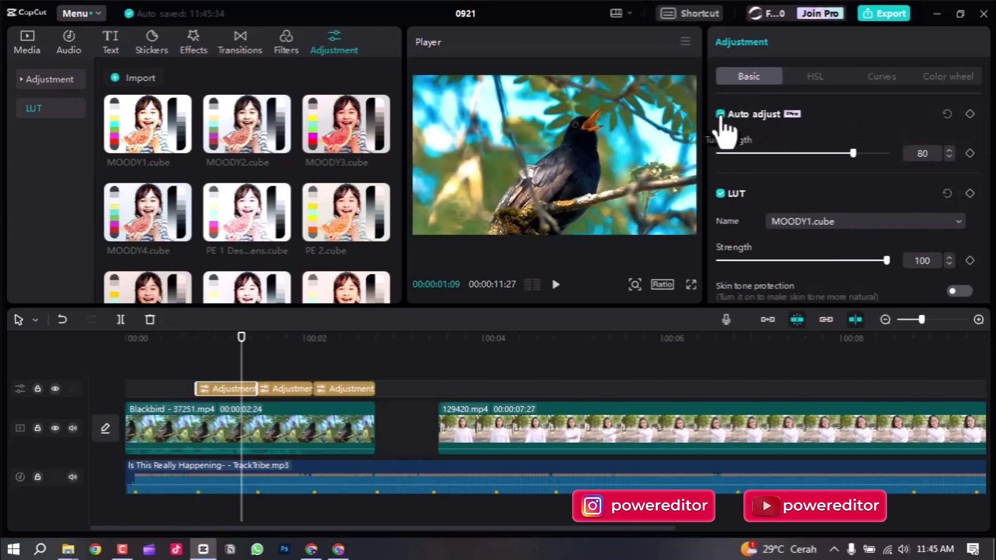
left_click(721, 115)
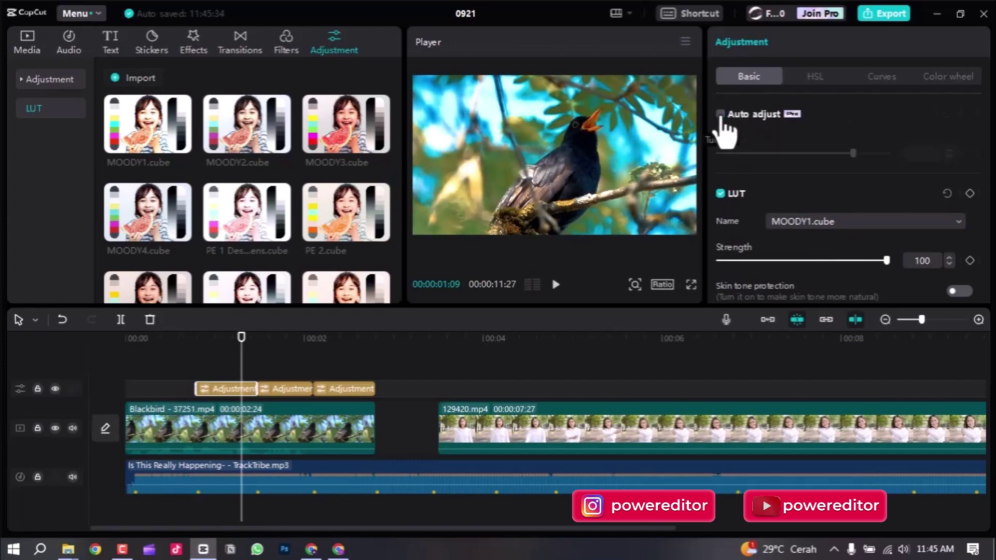
Step: Reduce the LUT strength of the MOODY1.cube adjustment to 73
scroll(870, 164, "down", 2)
scroll(870, 164, "down", 1)
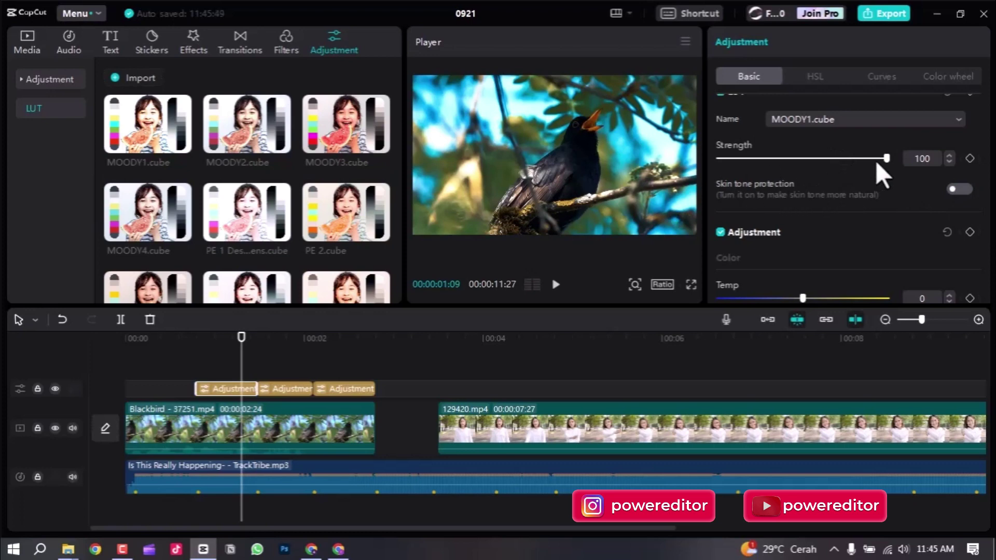
left_click_drag(877, 165, 841, 170)
scroll(862, 241, "down", 1)
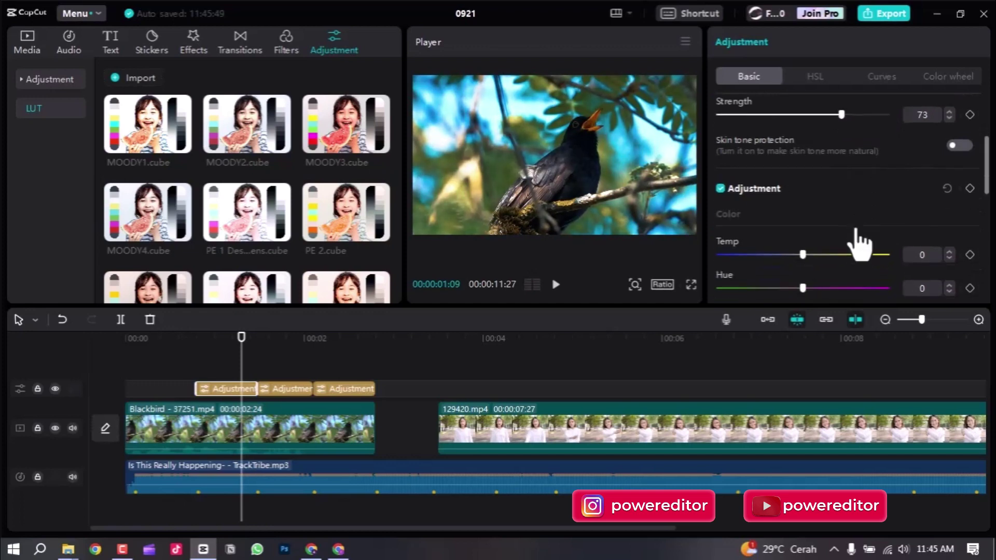
Step: Examine the basic colour, lightness and effects settings available for the MOODY1.cube adjustment
scroll(856, 228, "down", 3)
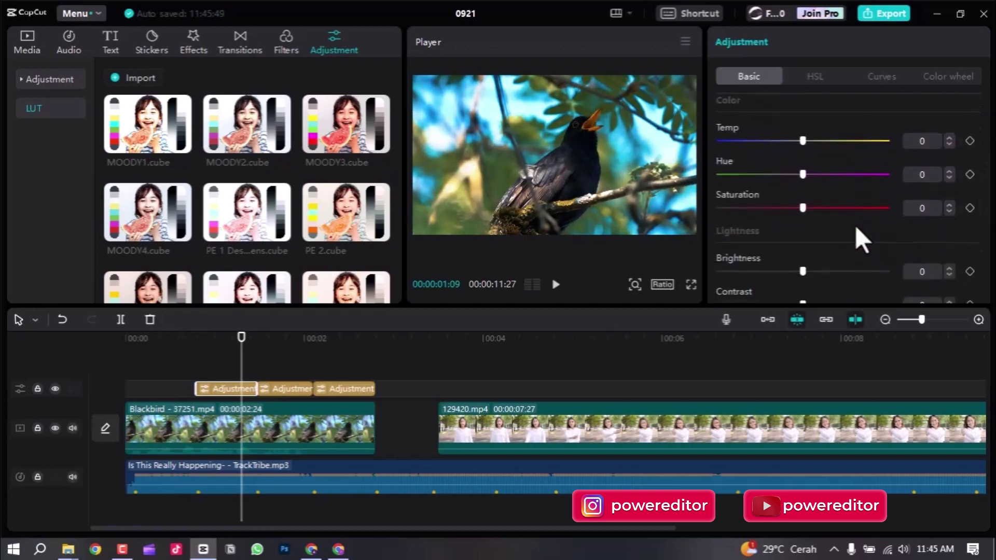
scroll(855, 226, "down", 3)
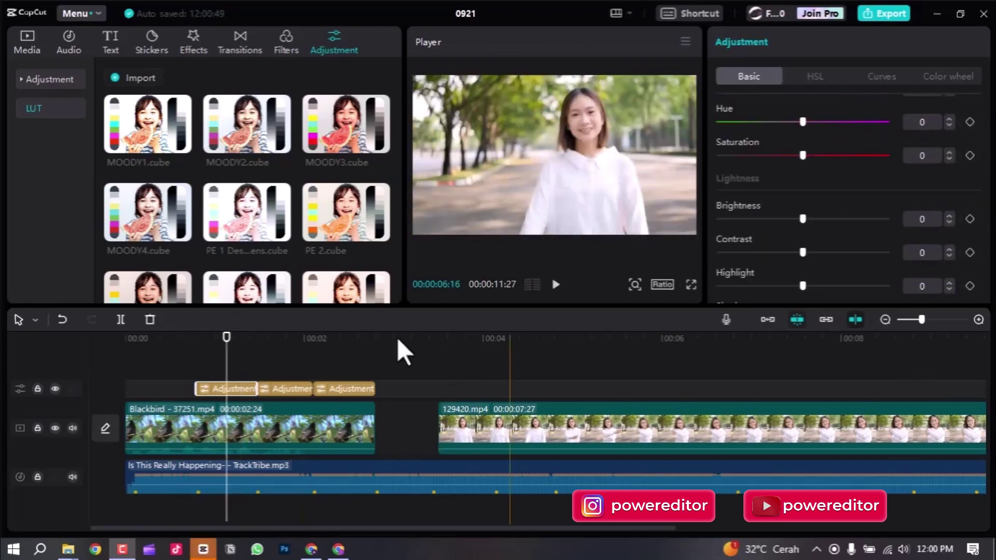
left_click_drag(226, 350, 266, 349)
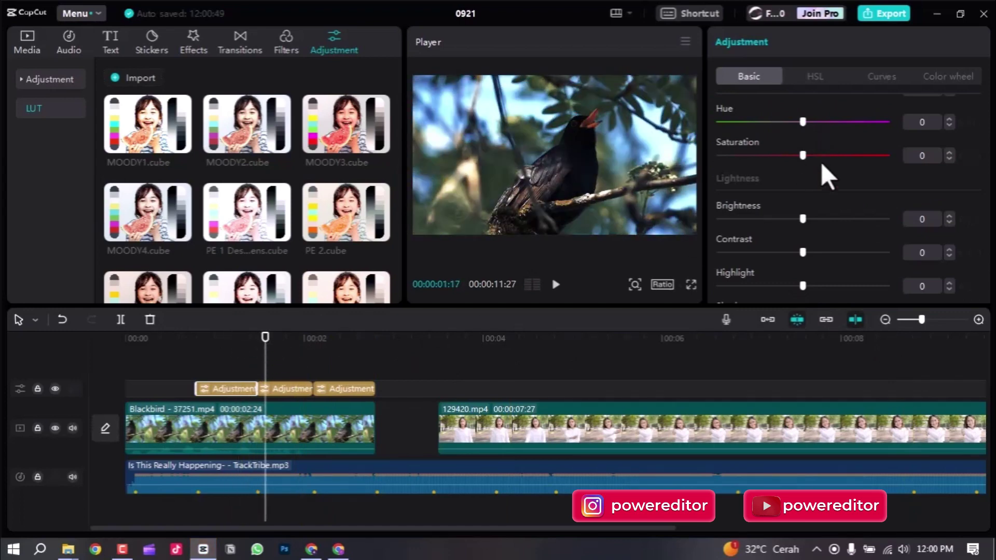
scroll(823, 165, "up", 2)
scroll(822, 166, "down", 4)
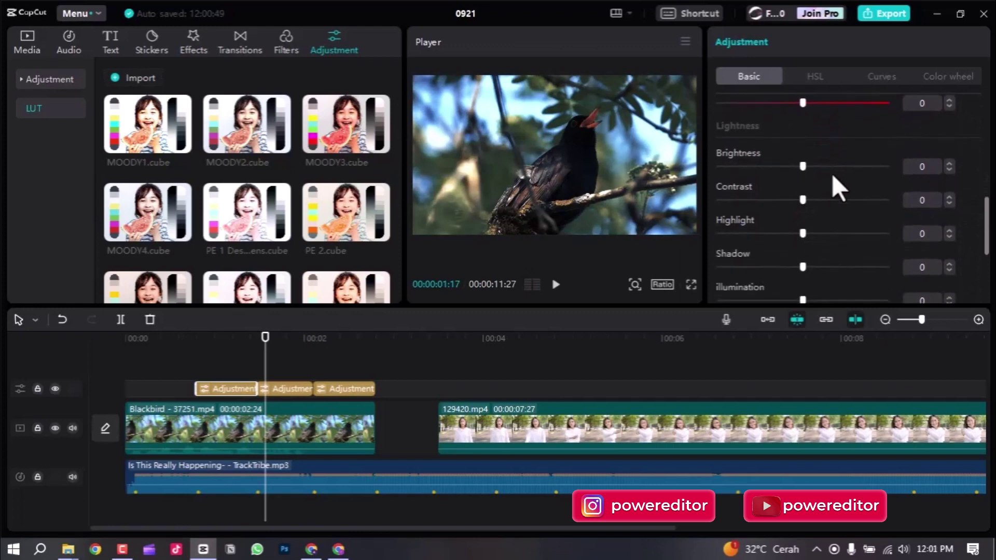
scroll(838, 187, "down", 3)
scroll(839, 189, "up", 2)
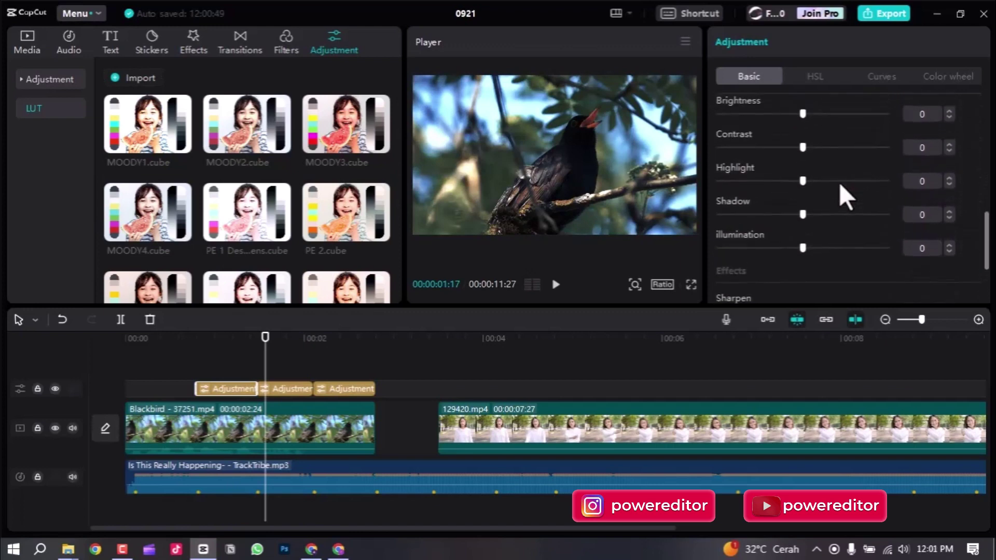
scroll(839, 183, "down", 2)
scroll(843, 179, "down", 1)
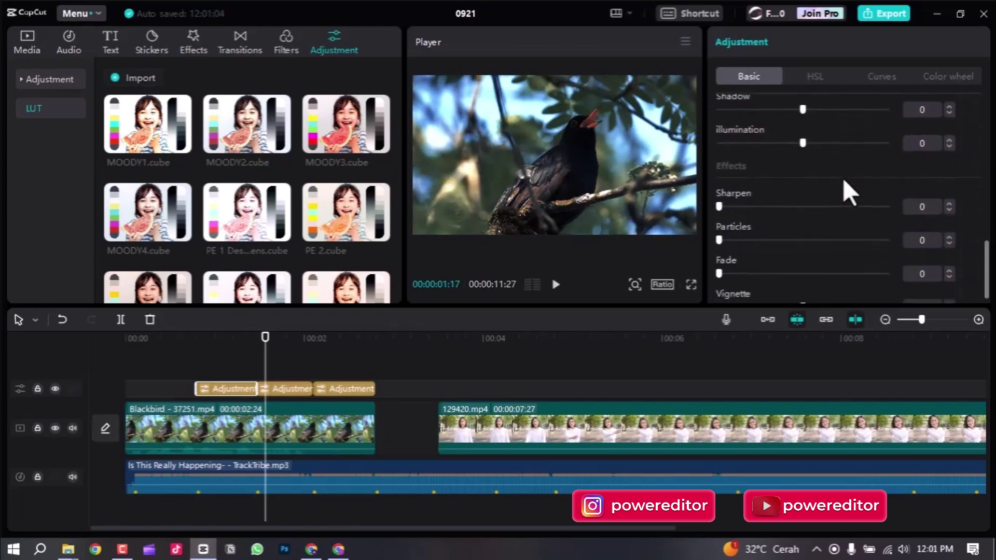
scroll(842, 178, "down", 1)
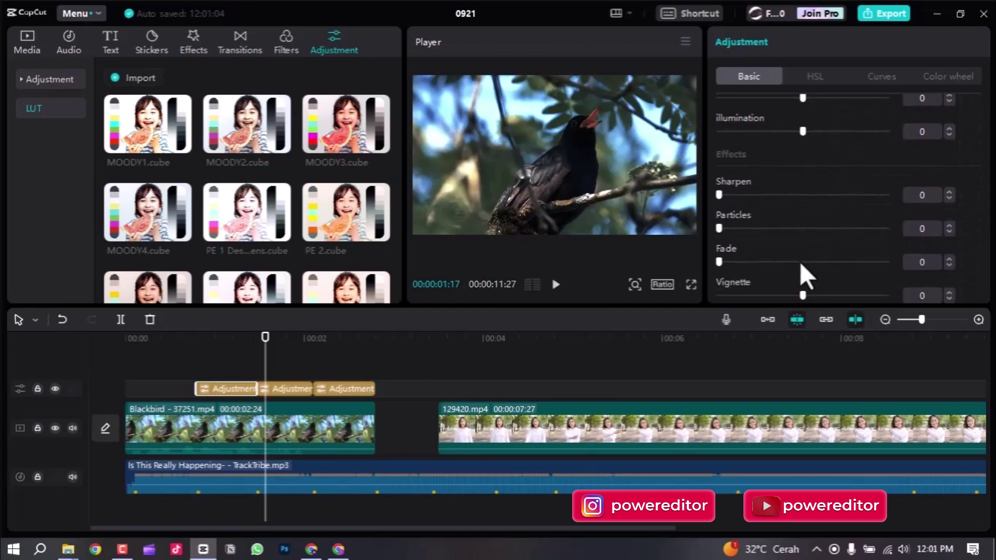
scroll(802, 267, "up", 6)
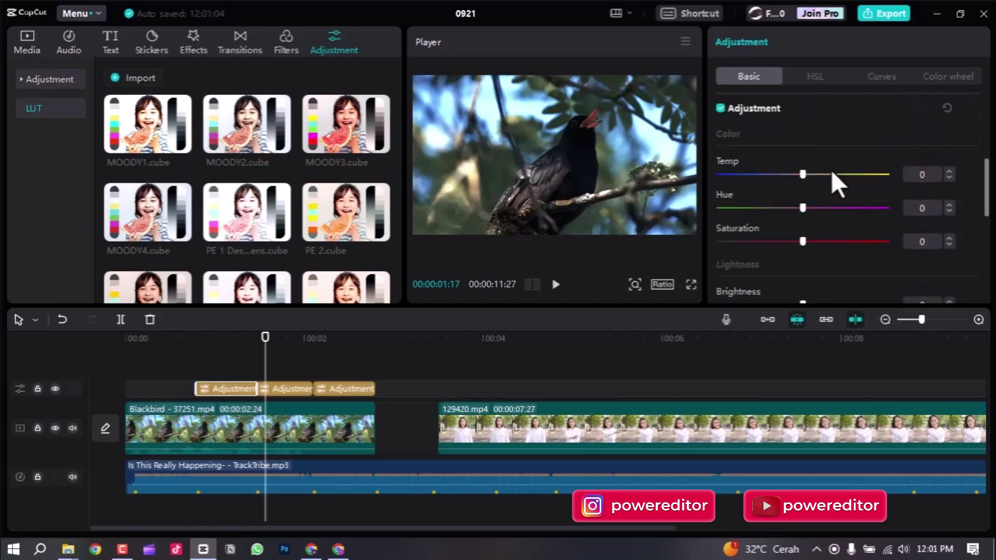
Step: Examine the HSL controls of the MOODY1.cube adjustment for the cyan and green colour ranges
left_click(819, 78)
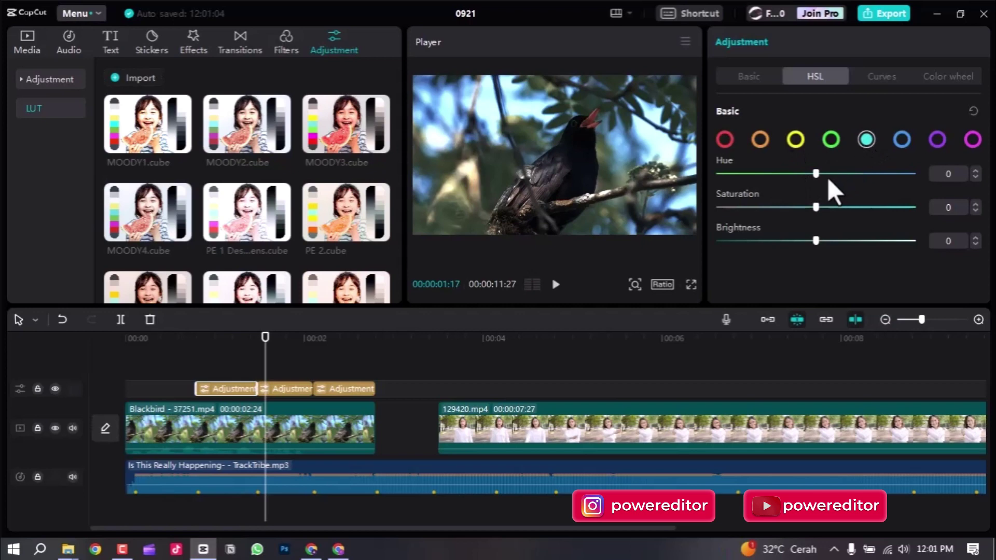
left_click_drag(817, 171, 791, 174)
left_click(831, 139)
left_click_drag(815, 173, 814, 176)
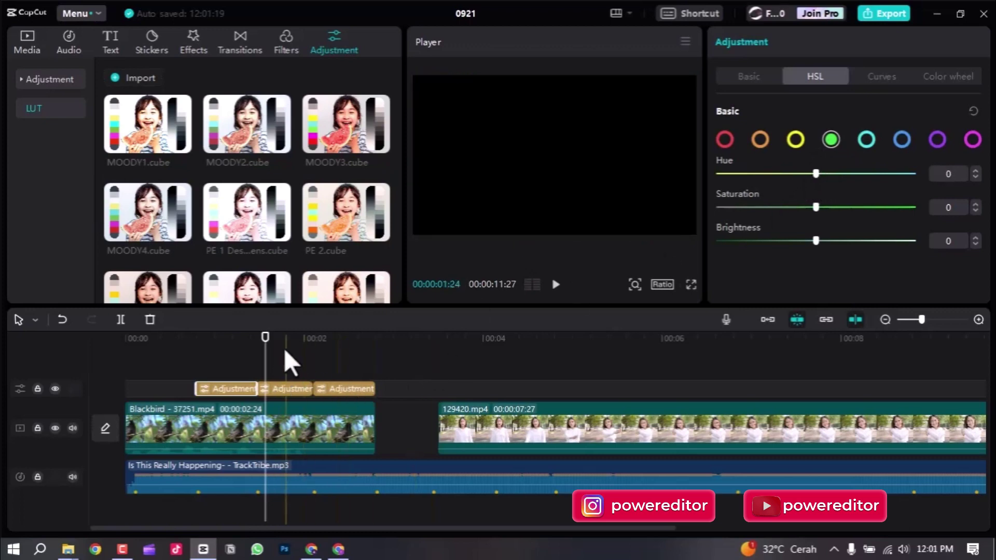
Step: Add the PE 1 Desaturated greens LUT as an adjustment above the 129420.mp4 clip at 00:00:04:04
left_click_drag(284, 350, 341, 356)
left_click(459, 355)
left_click_drag(459, 355, 694, 378)
scroll(750, 404, "down", 2)
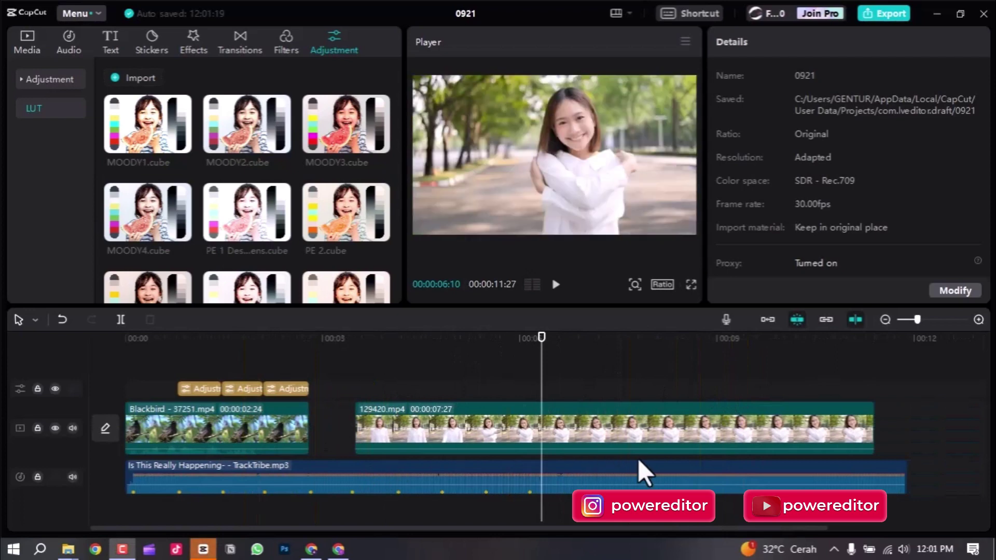
left_click(423, 354)
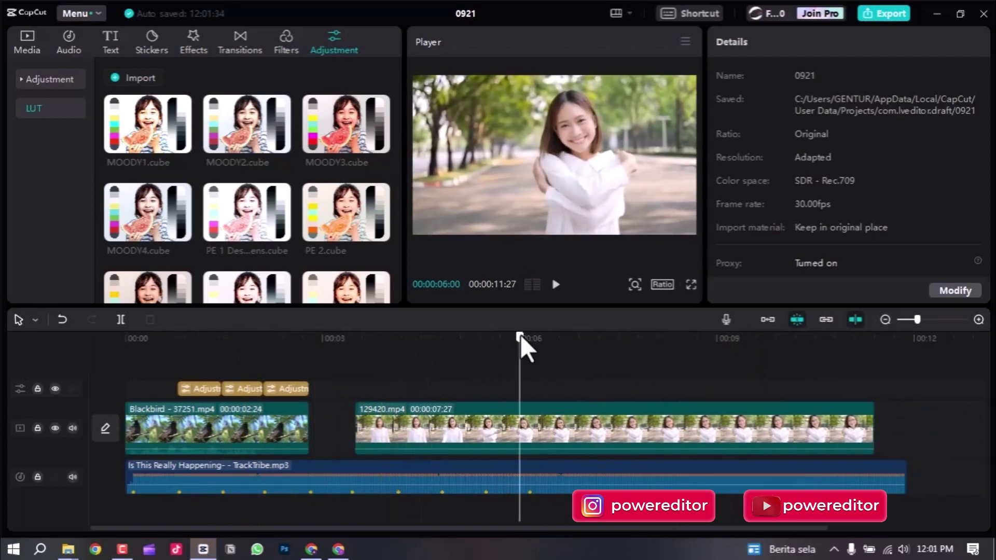
left_click(399, 351)
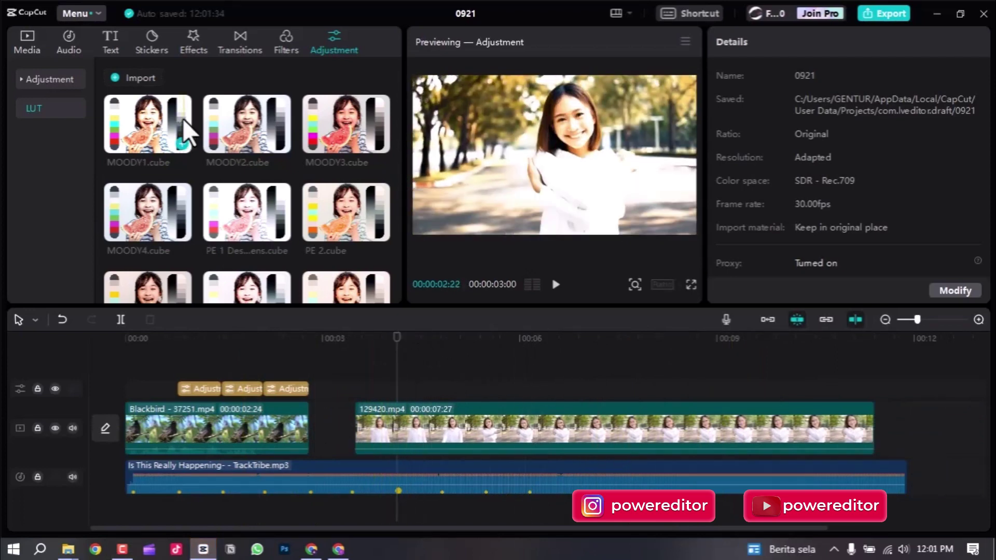
scroll(236, 153, "down", 2)
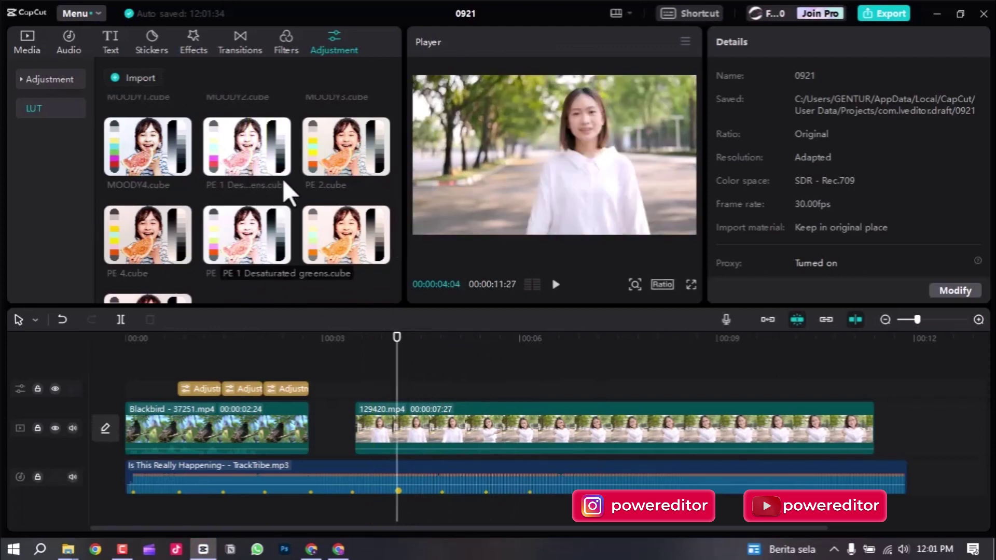
mouse_move(253, 151)
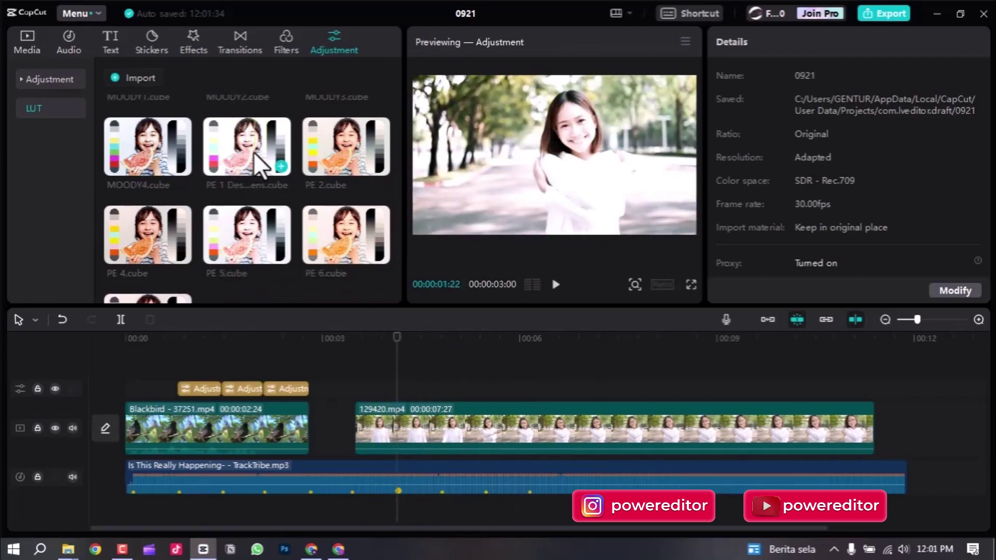
left_click(280, 166)
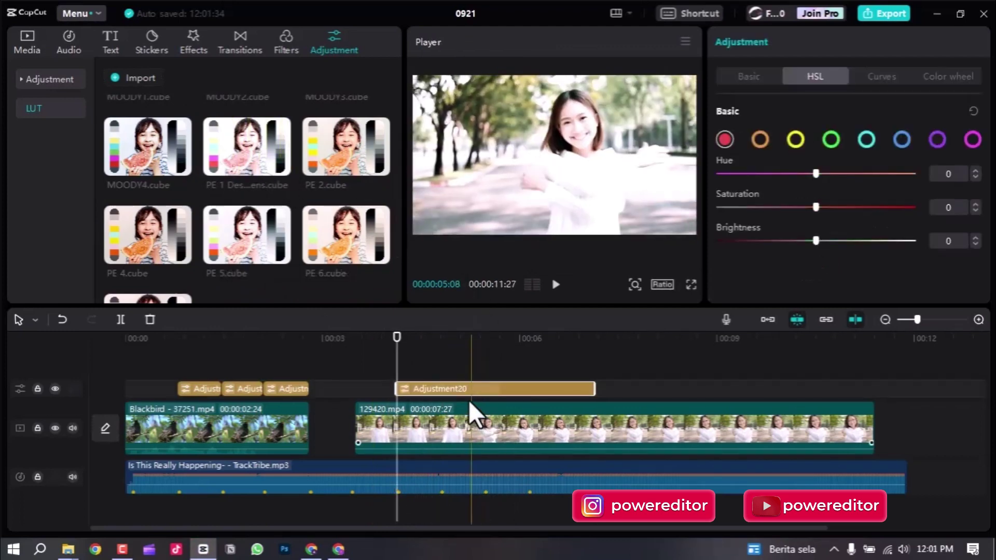
Step: Move the 129420.mp4 clip directly against the end of the Blackbird clip
left_click(364, 423)
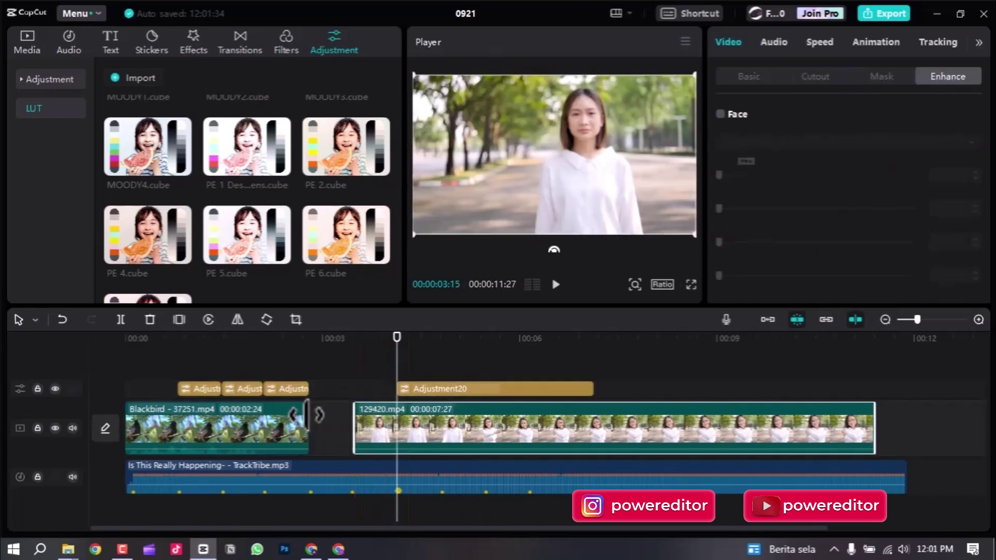
left_click_drag(584, 424, 540, 426)
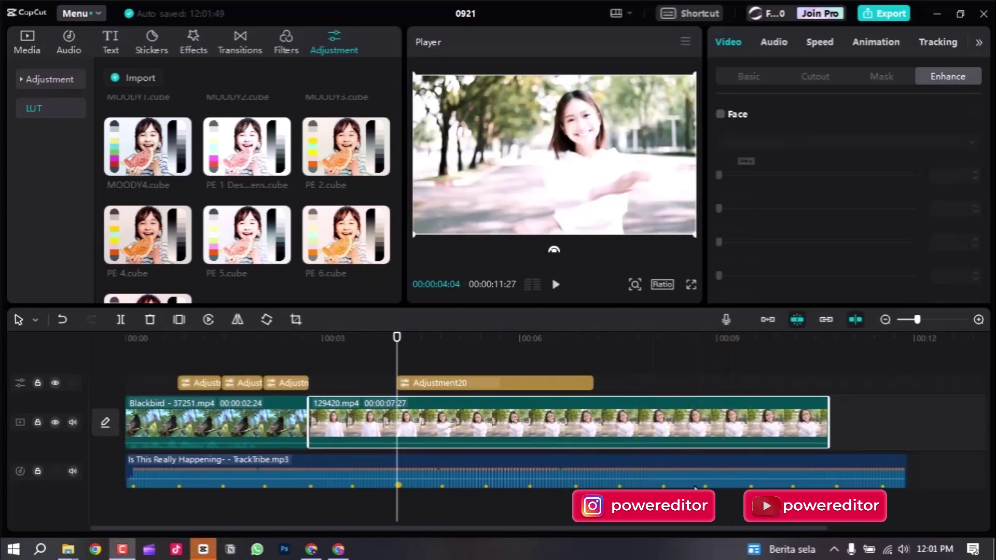
Step: Shift the PE 1 Desaturated greens adjustment one beat earlier and trim it to two beat intervals
left_click(435, 379)
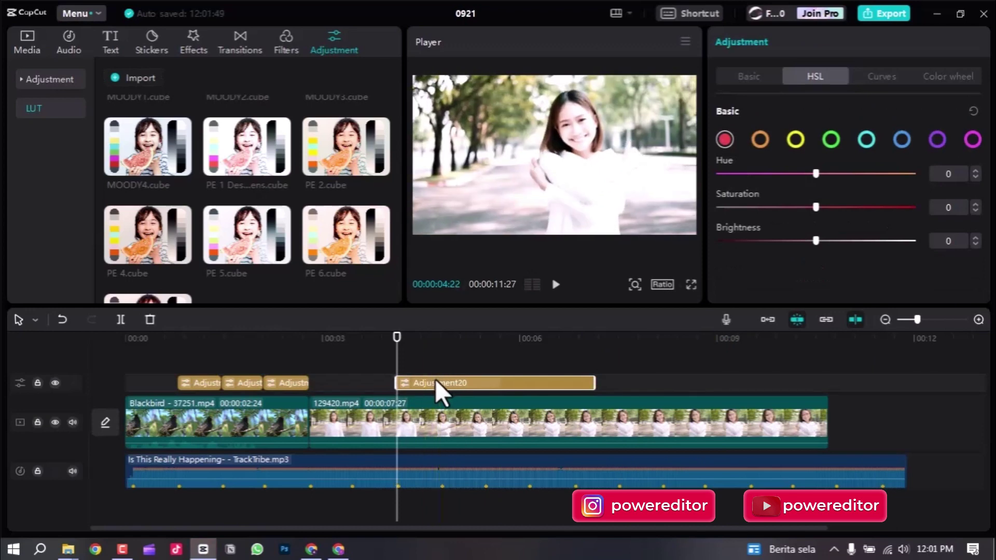
left_click_drag(435, 379, 399, 379)
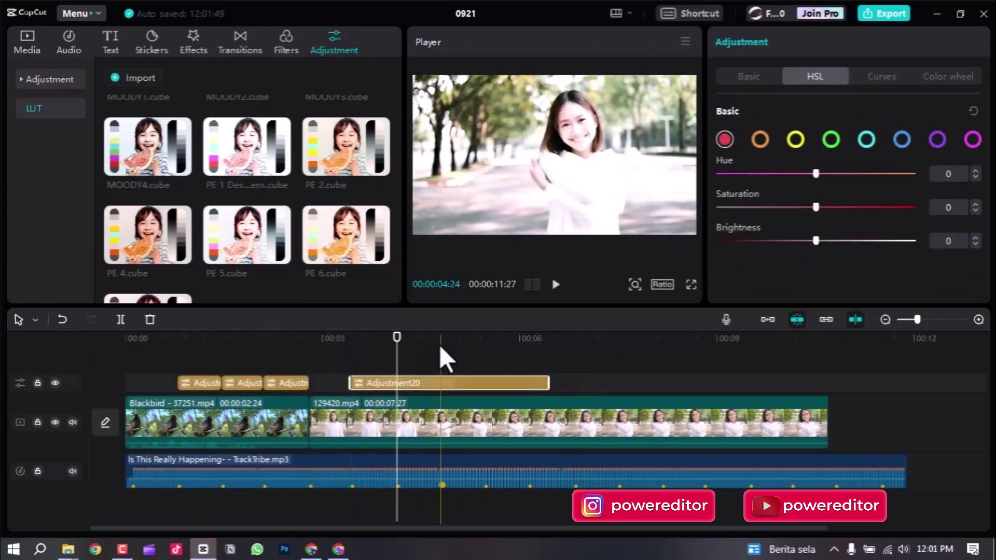
left_click_drag(539, 363, 441, 378)
Step: Add the PE 2.cube and PE 4.cube LUTs consecutively after the PE 1 adjustment, trimming each to two beat intervals
mouse_move(333, 198)
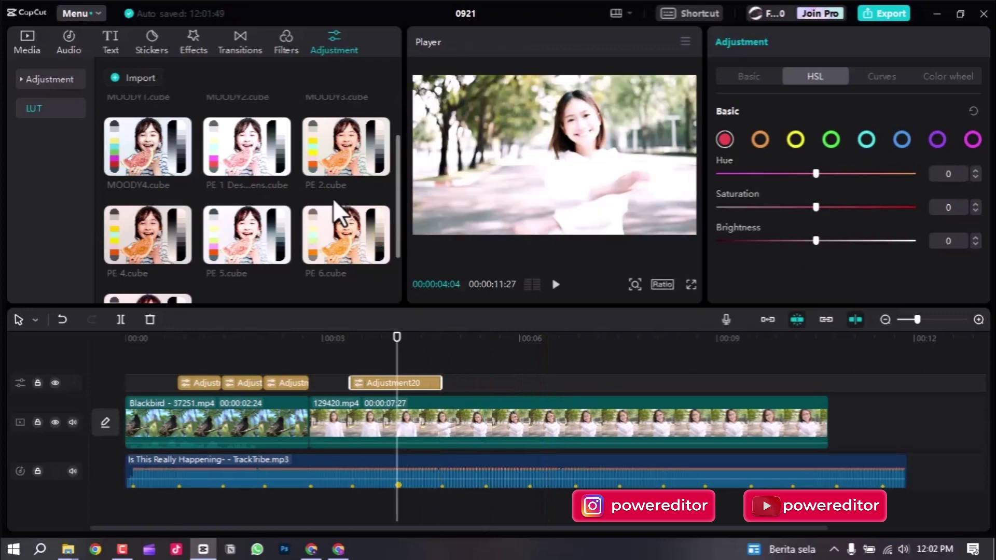
scroll(251, 196, "down", 2)
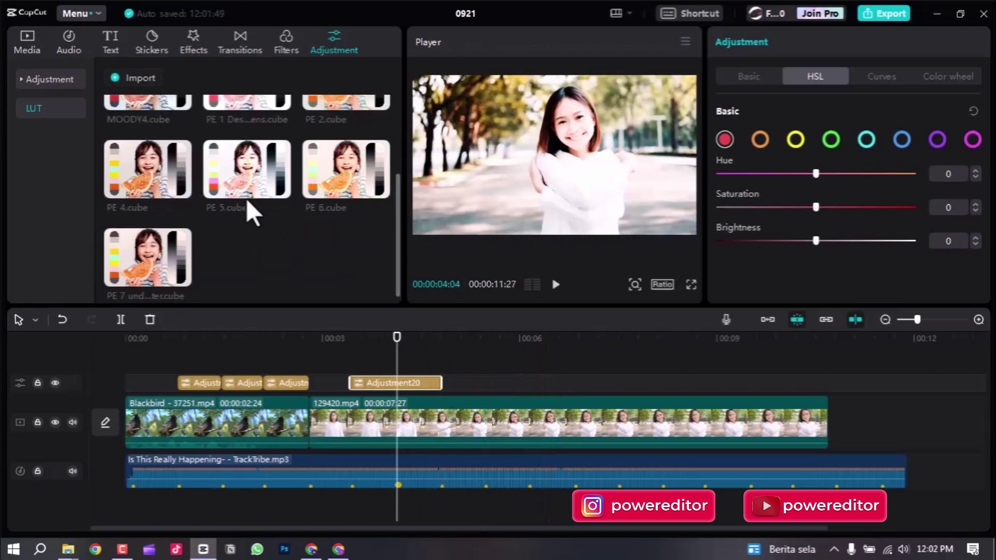
left_click_drag(327, 107, 442, 382)
left_click_drag(638, 382, 527, 402)
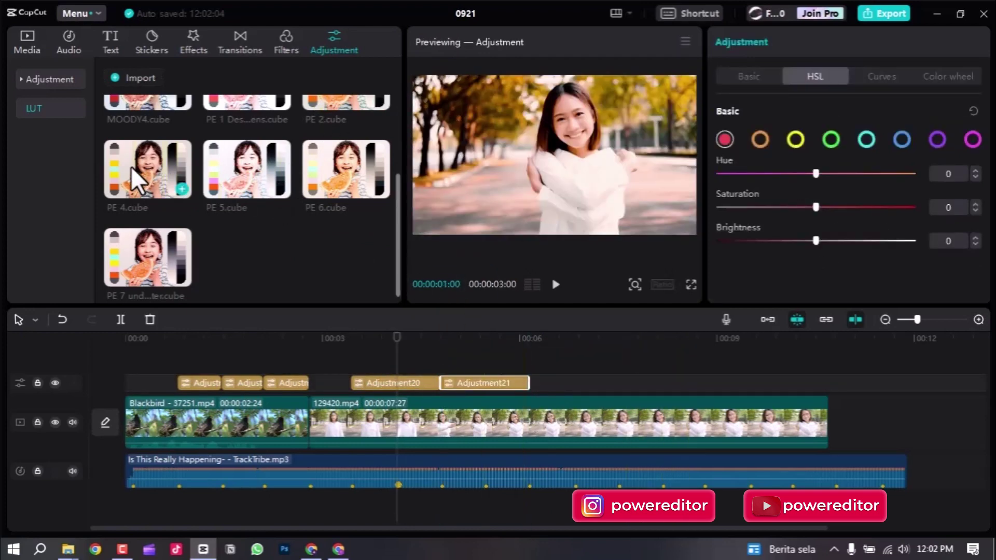
left_click_drag(131, 166, 530, 381)
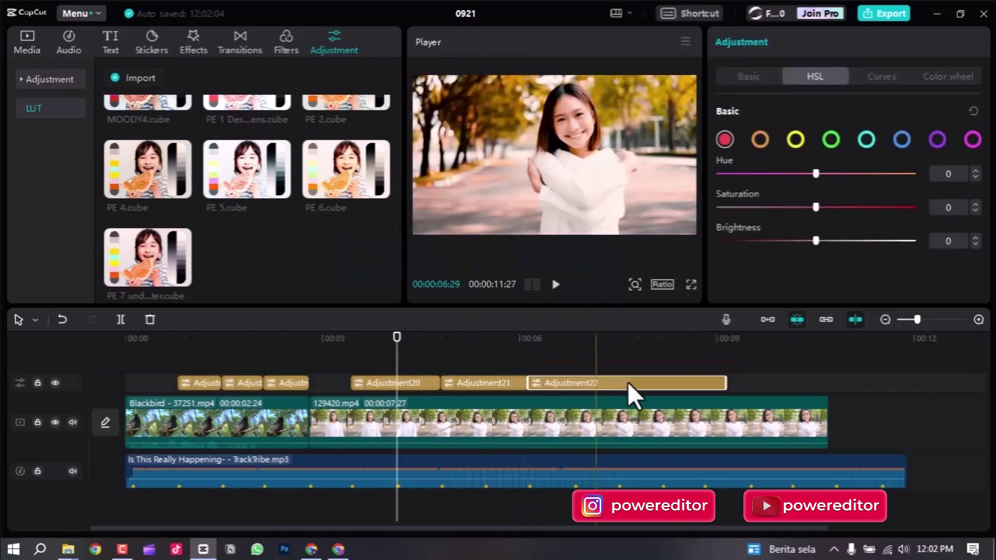
left_click_drag(728, 380, 617, 389)
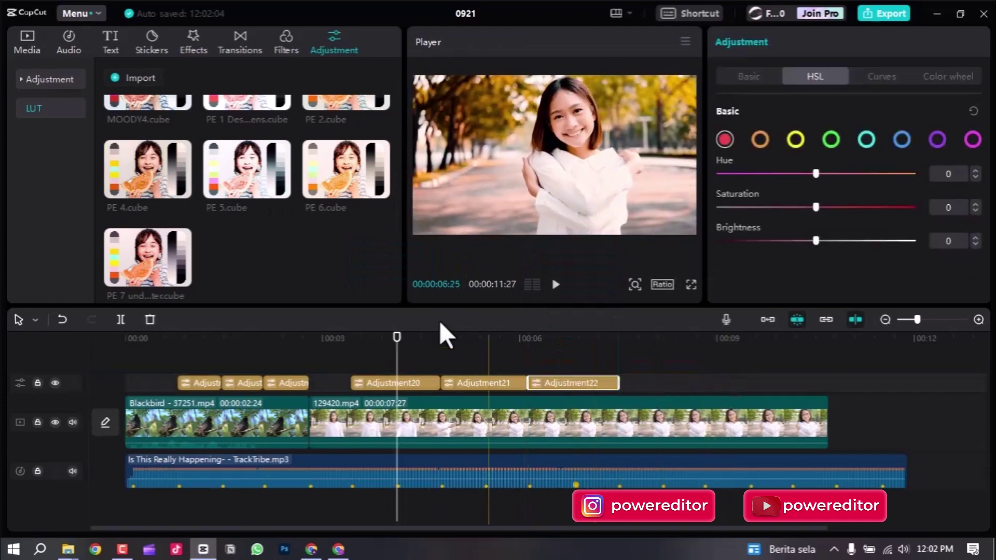
Step: Add PE 6.cube and another PE LUT after the PE 4.cube adjustment, trimming them to two beats and to the end of the 129420.mp4 clip
left_click(337, 177)
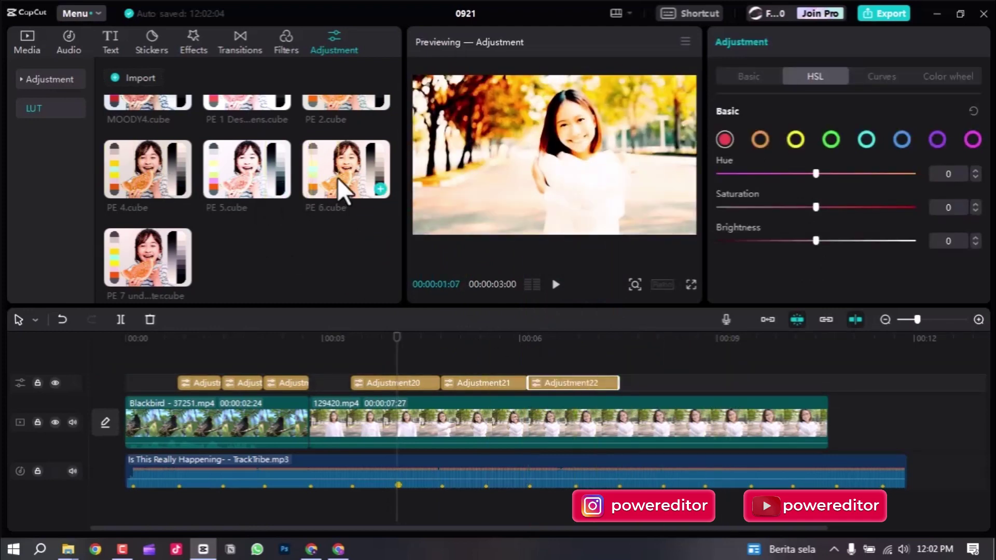
left_click_drag(306, 194, 624, 386)
left_click_drag(813, 386, 700, 390)
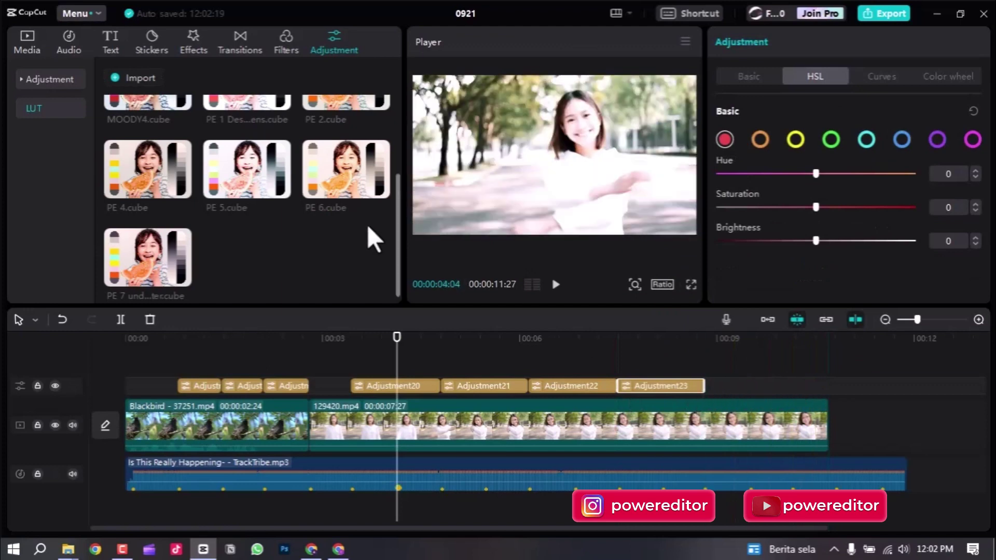
left_click_drag(328, 182, 709, 389)
left_click_drag(902, 386, 825, 393)
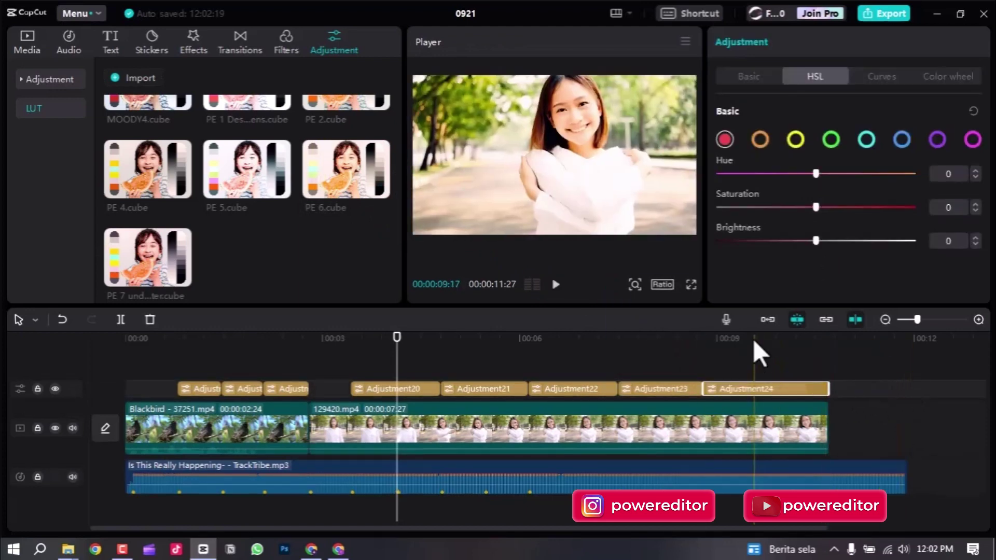
Step: Play the 129420.mp4 clip in full screen from 00:00:03:05 and review its LUT changes against the beats
left_click(332, 335)
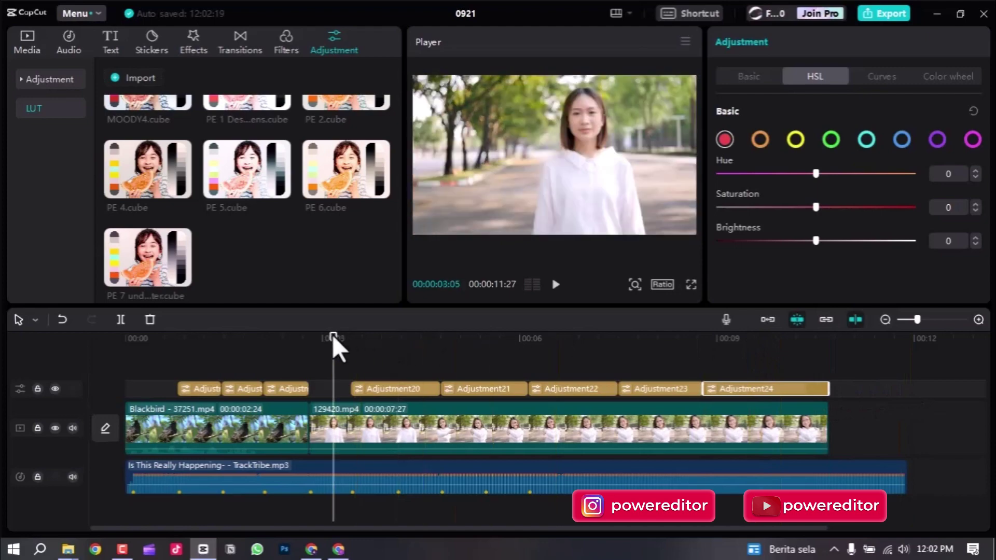
key("ctrl+shift+f")
key("space")
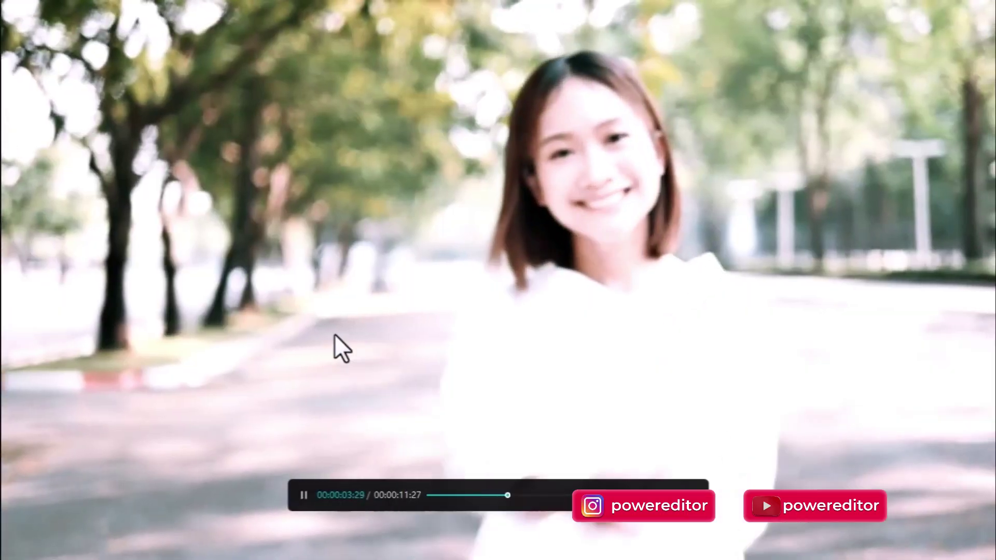
key("Escape")
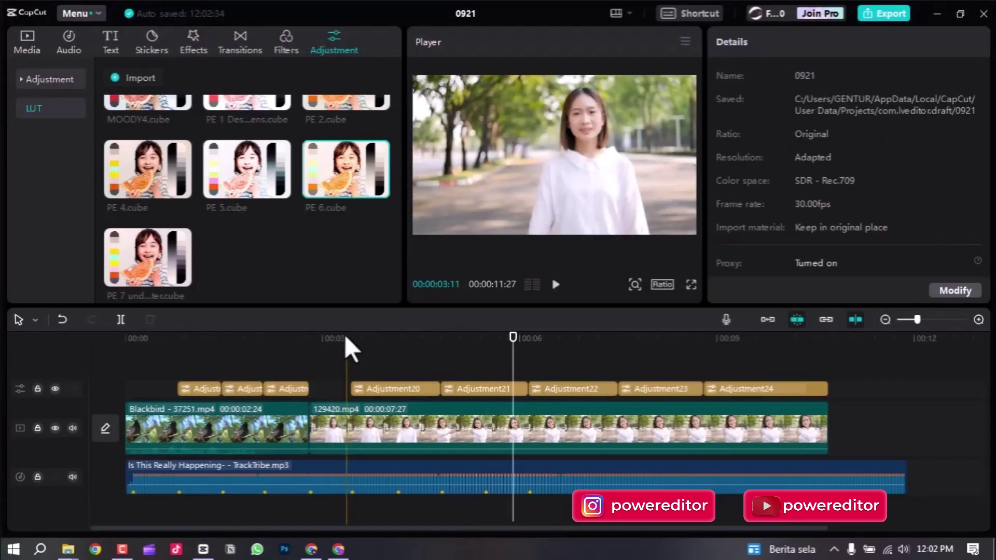
Step: Turn on skin tone protection for the PE 1 Desaturated greens adjustment and reduce its LUT strength to 50
left_click_drag(342, 338, 367, 337)
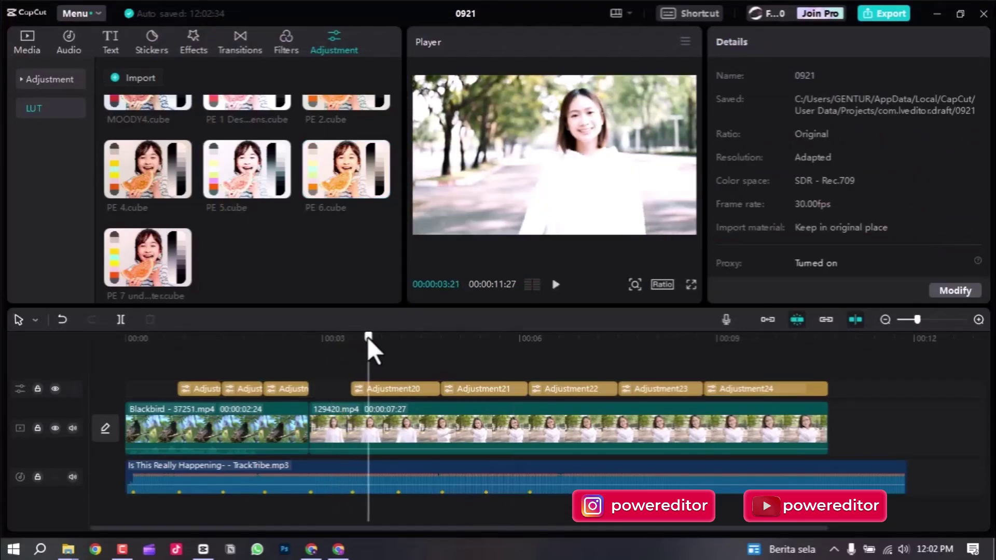
left_click(390, 389)
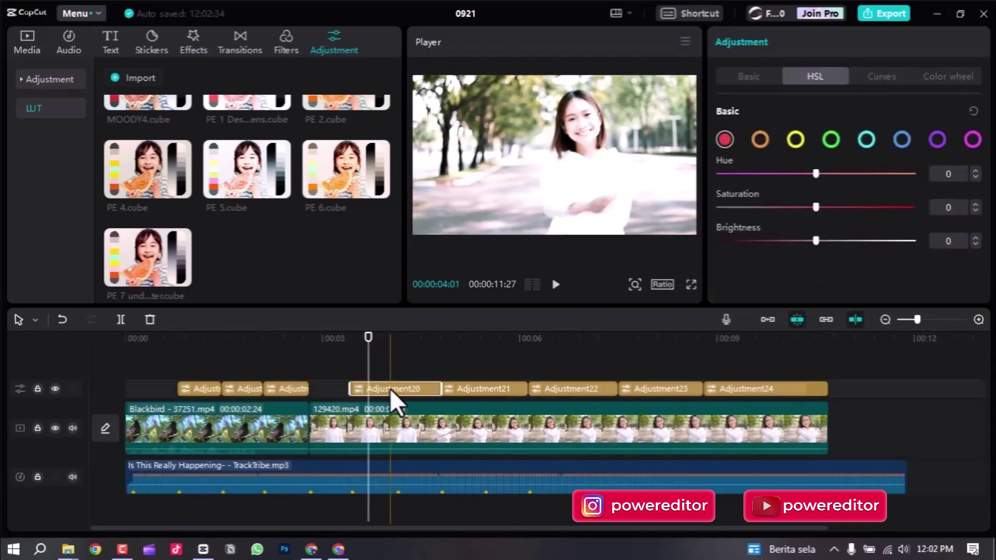
left_click(744, 75)
scroll(944, 245, "down", 1)
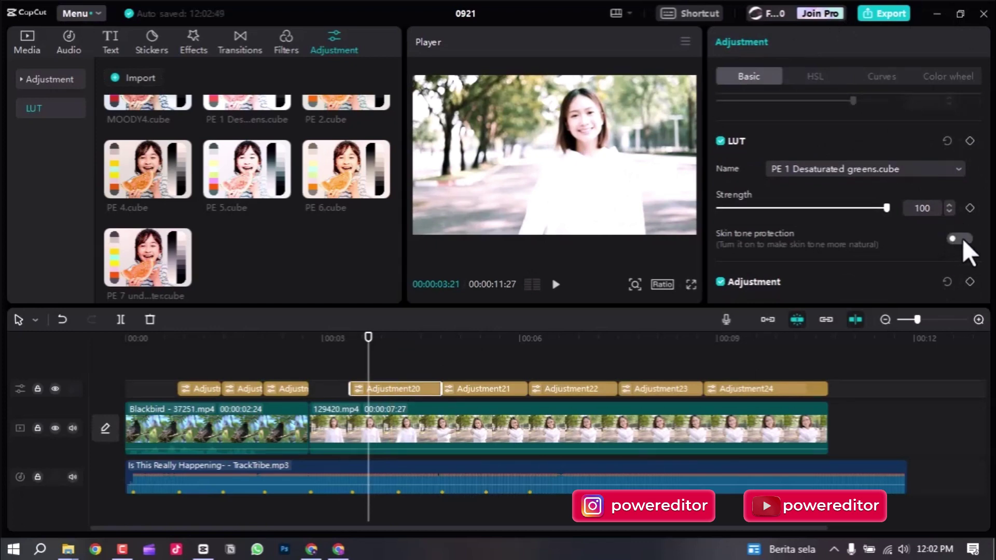
left_click(960, 239)
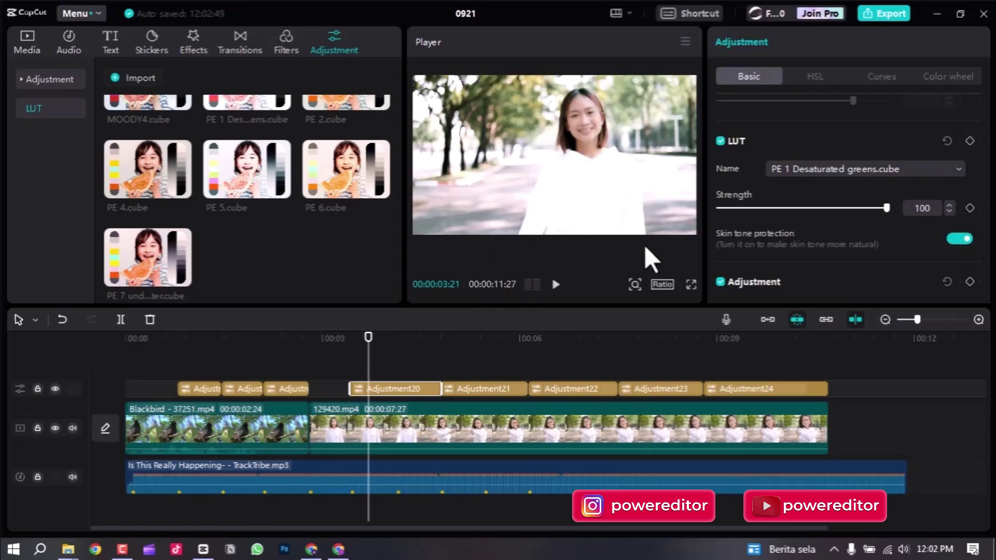
scroll(780, 223, "down", 6)
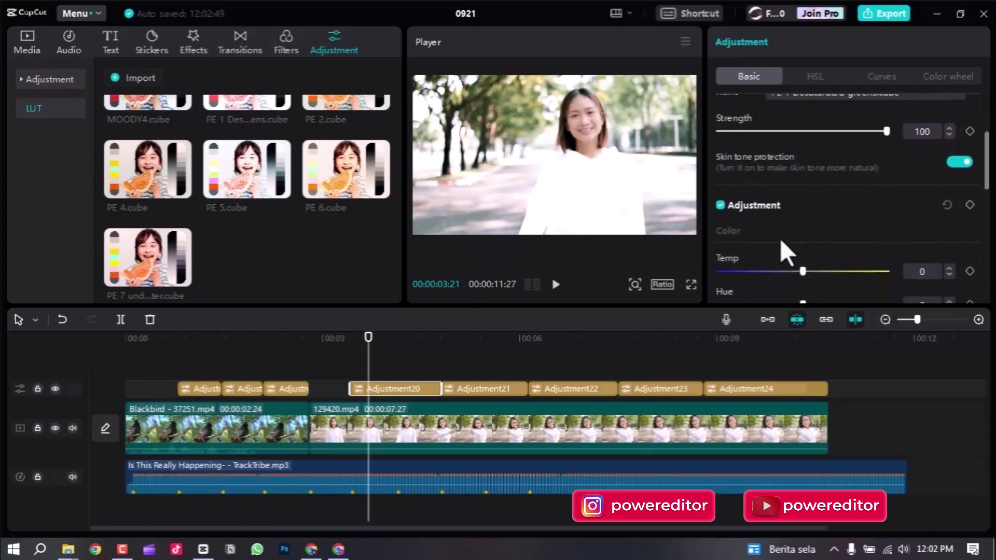
scroll(785, 238, "up", 6)
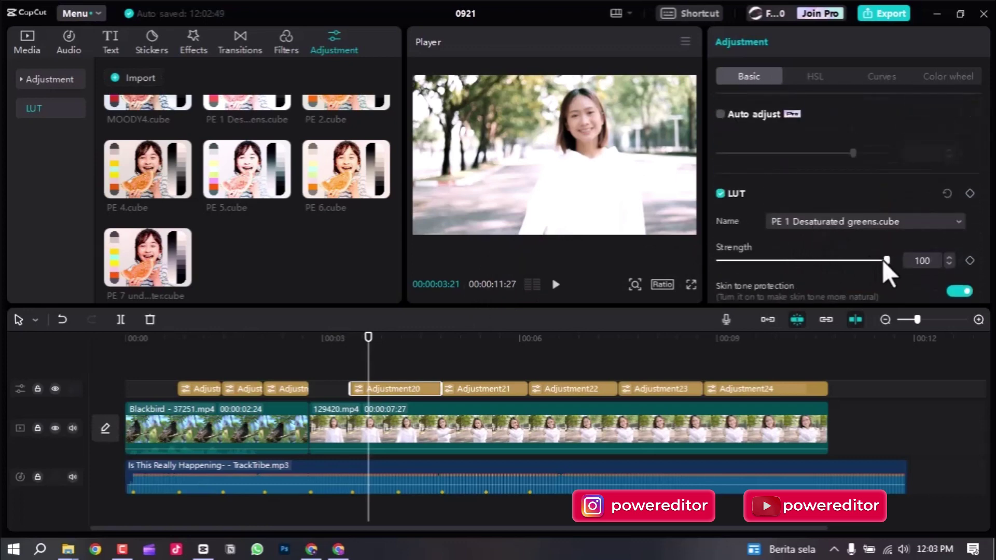
left_click_drag(883, 262, 799, 278)
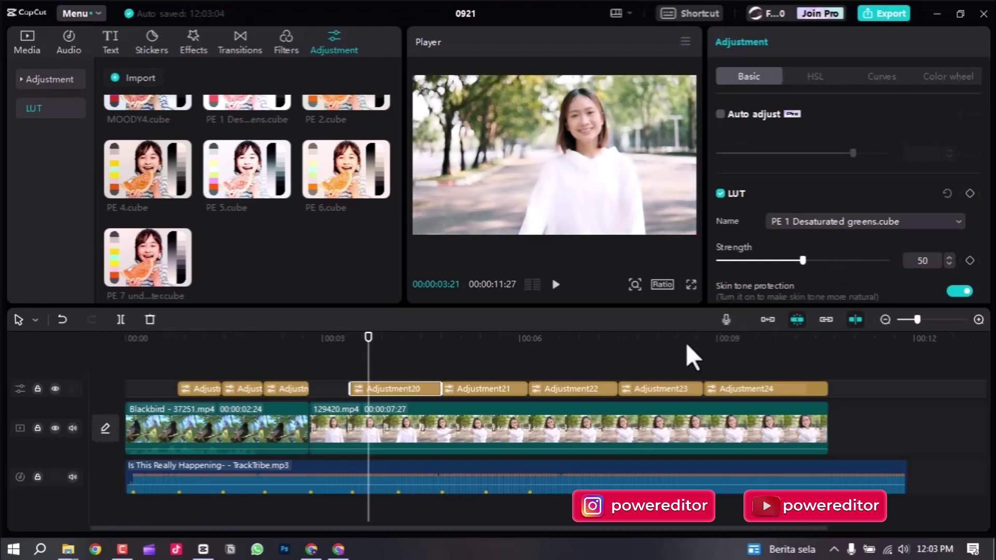
Step: Preview the softened PE 1 Desaturated greens look and set that adjustment's brightness to -3
key("space")
key("space")
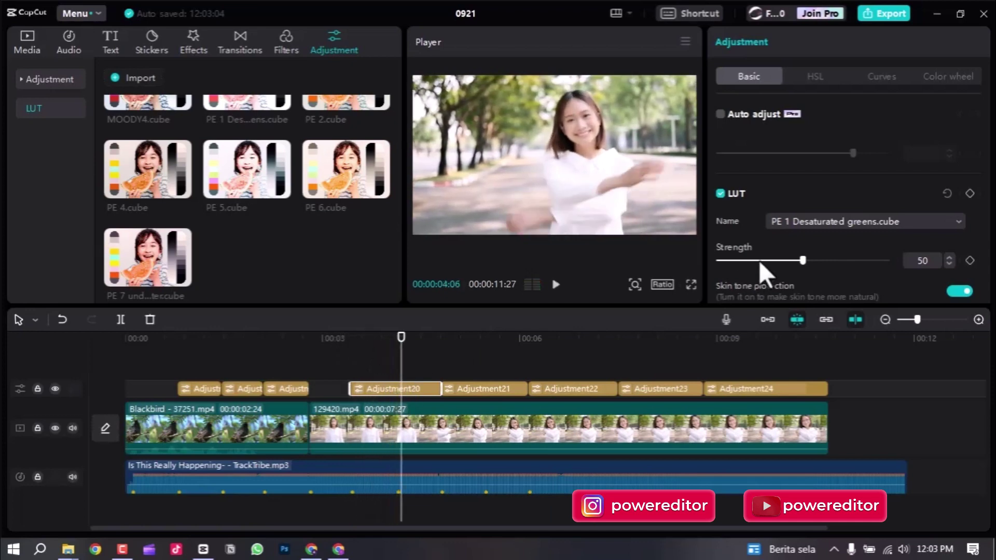
scroll(835, 259, "down", 10)
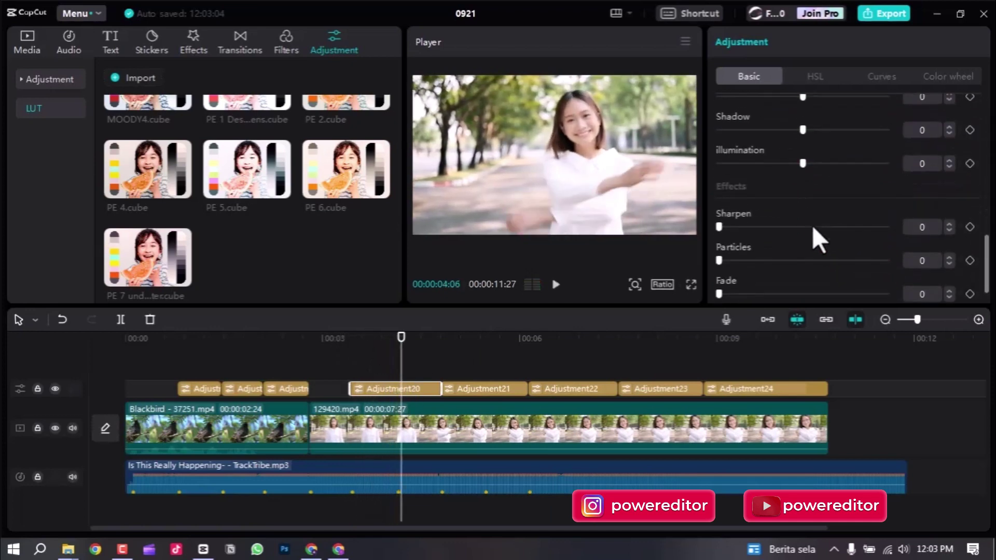
scroll(813, 226, "up", 5)
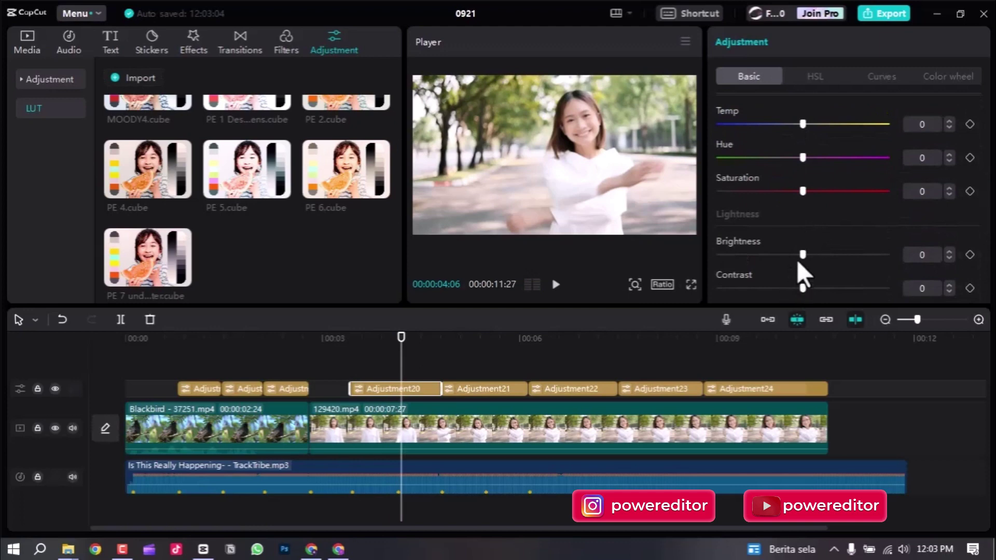
mouse_move(797, 255)
left_mouse_down()
mouse_move(775, 256)
mouse_move(793, 250)
left_mouse_up()
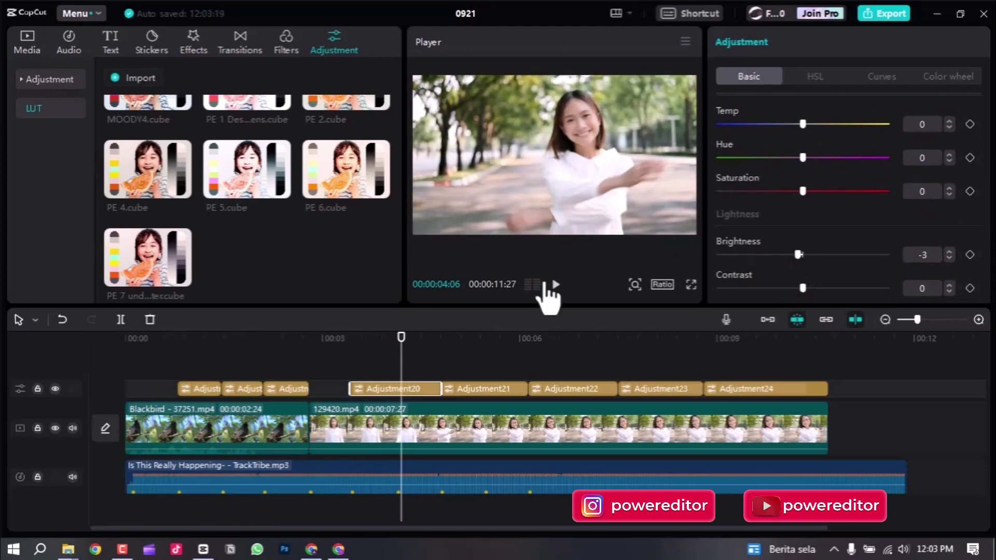
Step: Play the 129420.mp4 clip in full screen from shortly before the PE 1 adjustment to review its toned-down look
left_click(329, 341)
key("space")
key("ctrl+shift+f")
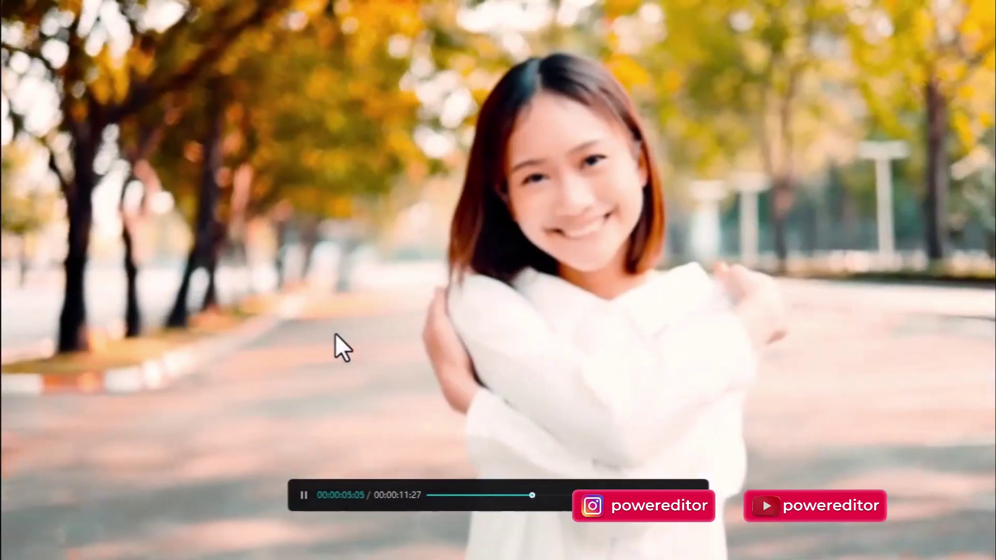
key("Escape")
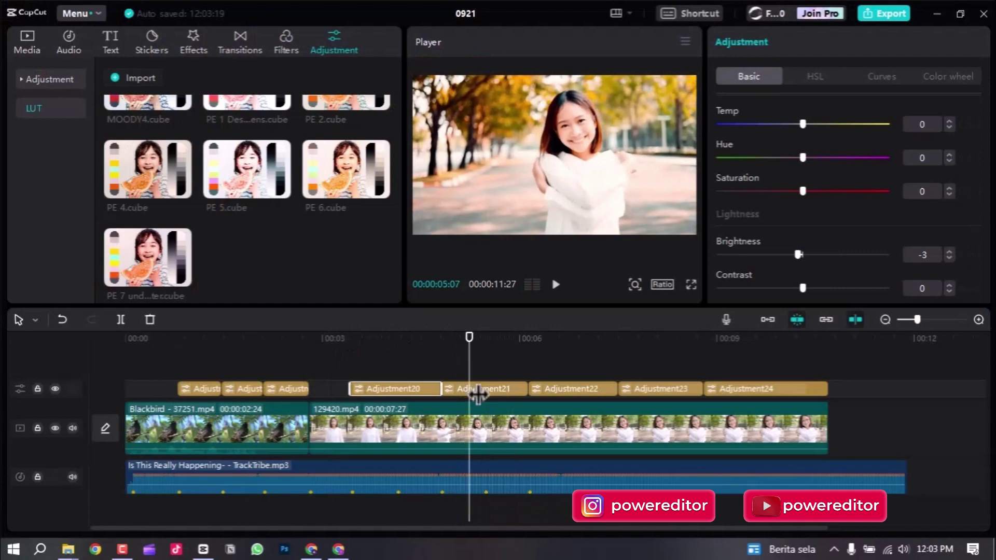
Step: Turn on skin tone protection for the PE 2.cube adjustment
left_click(480, 389)
scroll(898, 156, "up", 3)
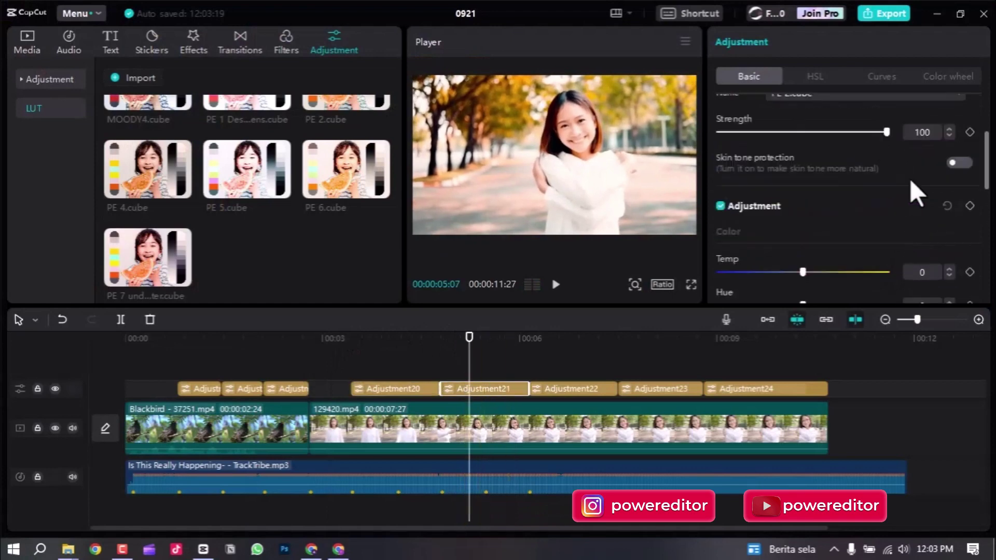
scroll(911, 181, "up", 3)
left_click(960, 292)
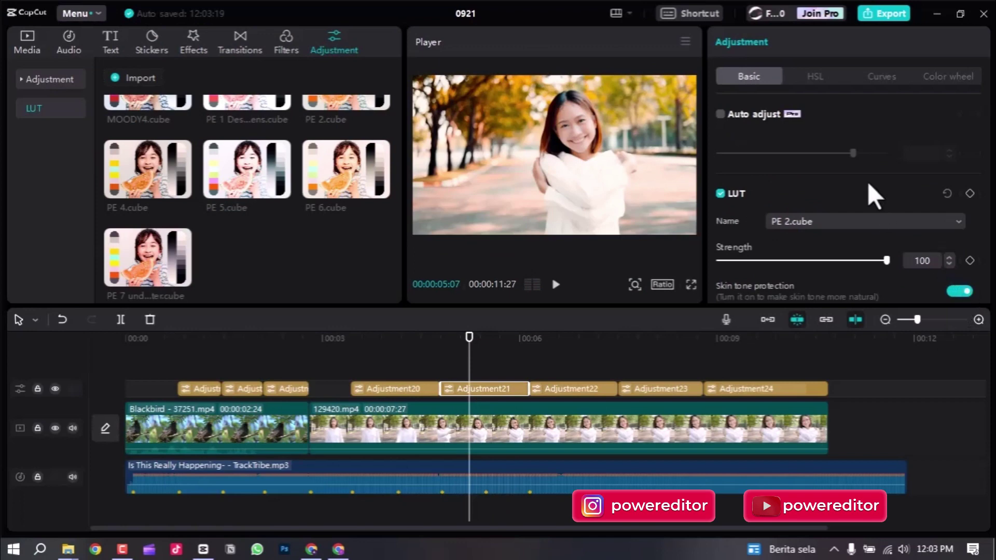
Step: Set the PE 2.cube adjustment's contrast to -9, highlight to -6 and illumination to -5
scroll(877, 200, "down", 3)
scroll(801, 239, "down", 5)
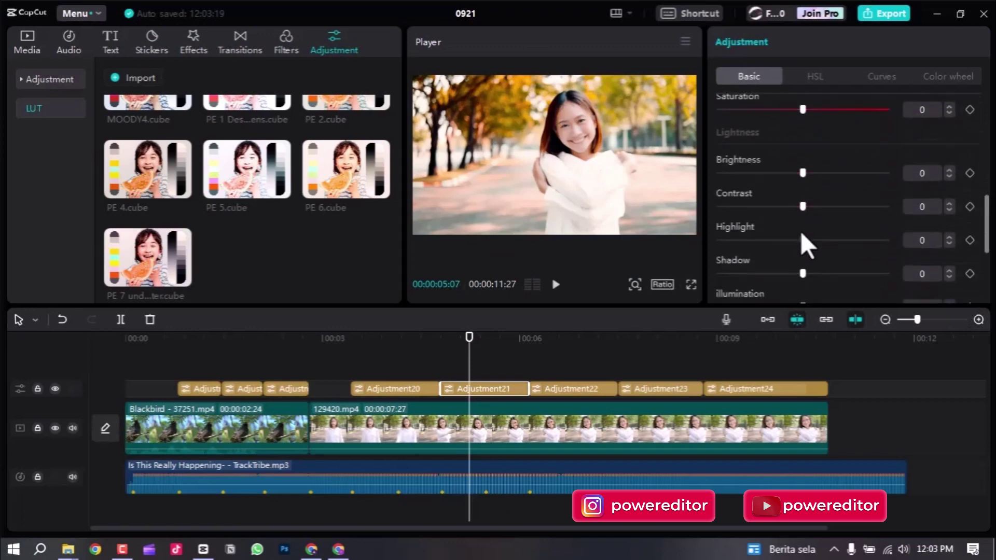
left_click_drag(801, 151, 785, 152)
scroll(810, 171, "up", 1)
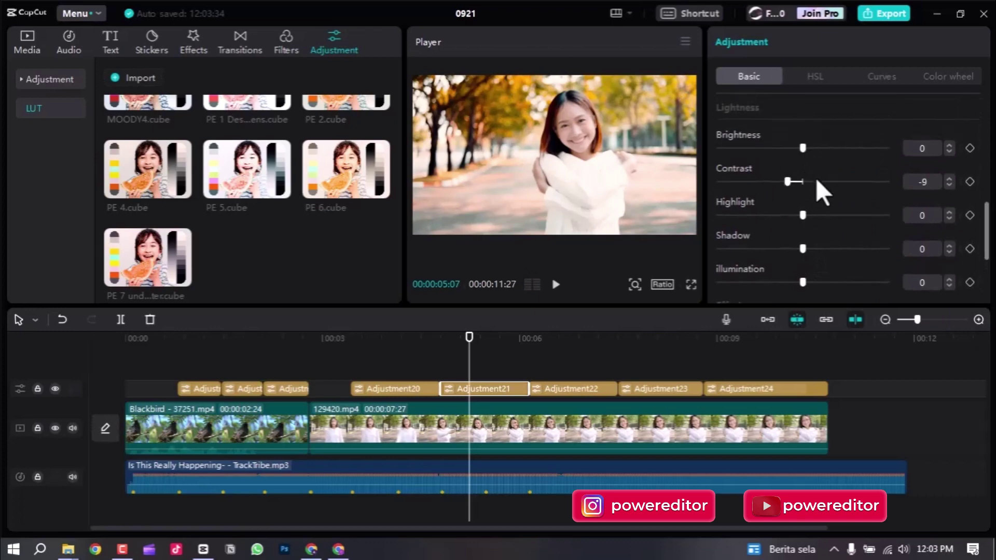
left_click_drag(795, 217, 789, 217)
scroll(835, 231, "down", 2)
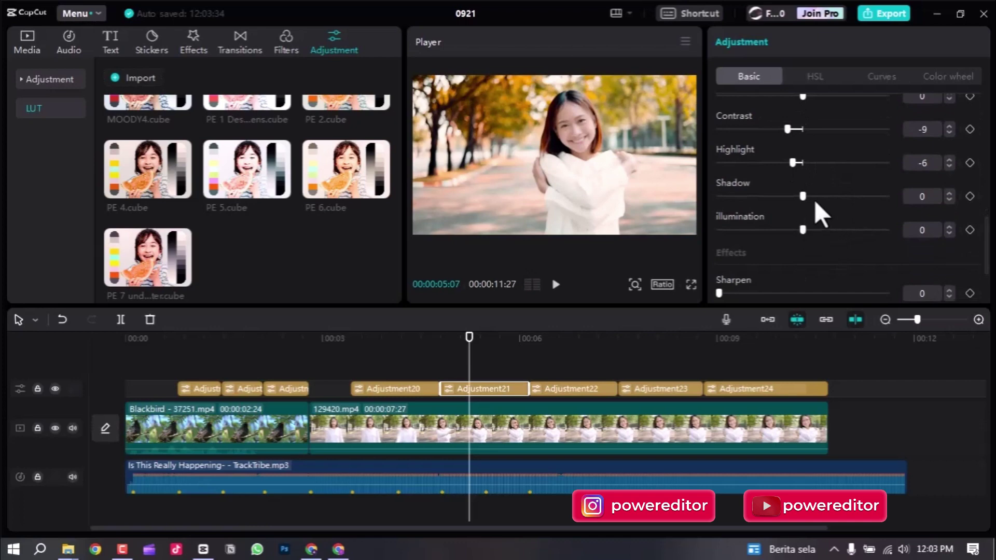
mouse_move(802, 232)
left_mouse_down()
mouse_move(783, 232)
mouse_move(810, 229)
mouse_move(792, 229)
left_mouse_up()
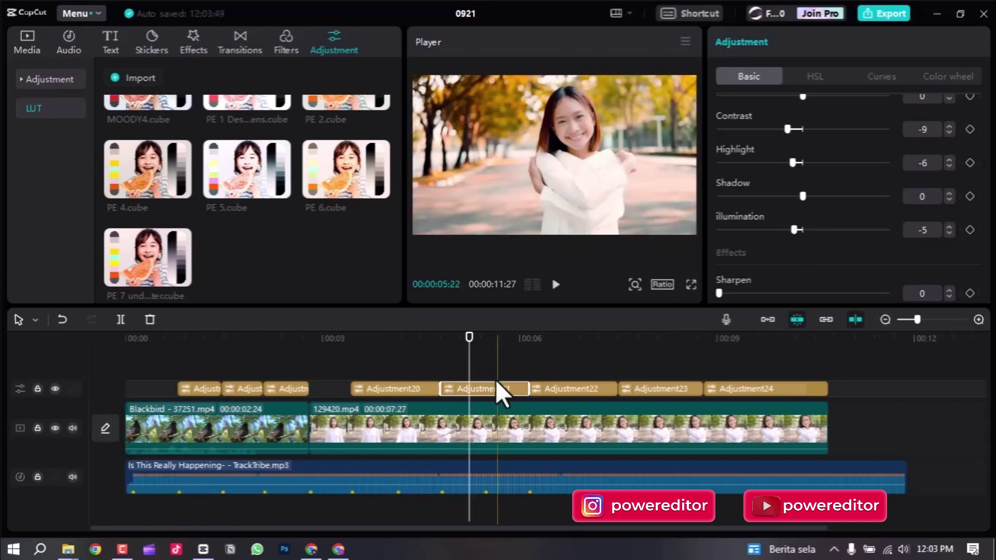
Step: Play the video in full screen from 00:00:03:16 to review the tuned PE 1 and PE 2 adjustments
left_click(407, 340)
left_click(356, 342)
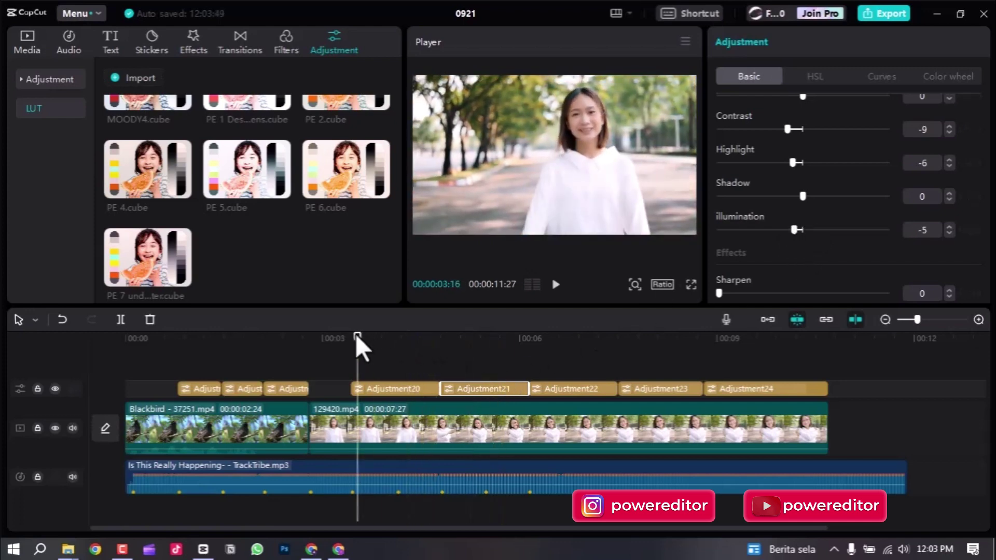
key("ctrl+shift+f")
key("space")
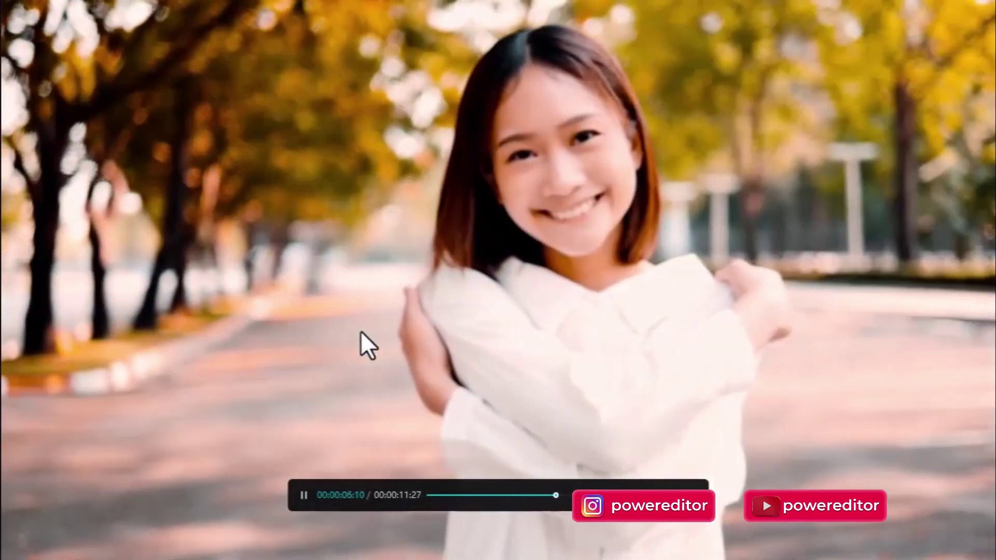
key("Escape")
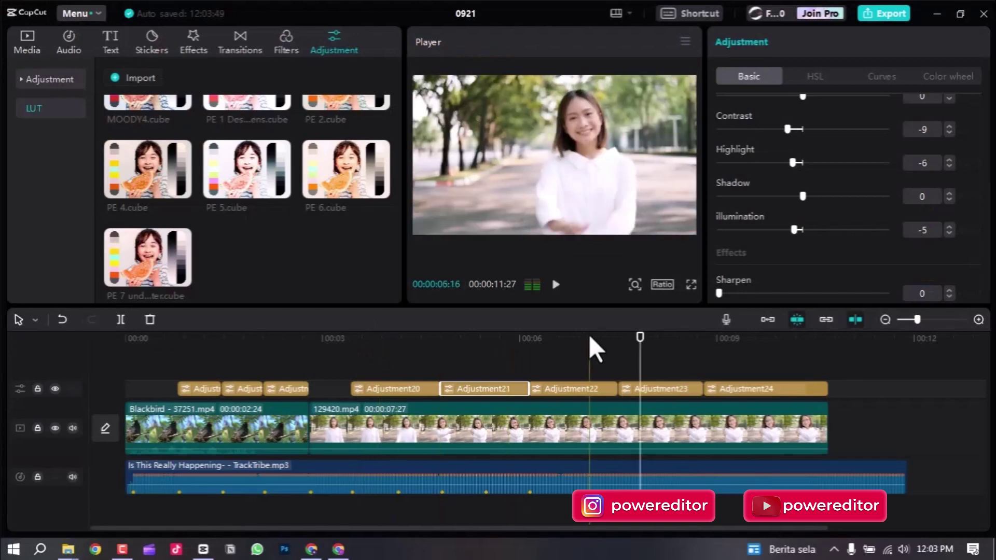
Step: Turn on skin tone protection for the PE 4.cube adjustment and reduce its LUT strength to 47
left_click(590, 343)
left_click(580, 387)
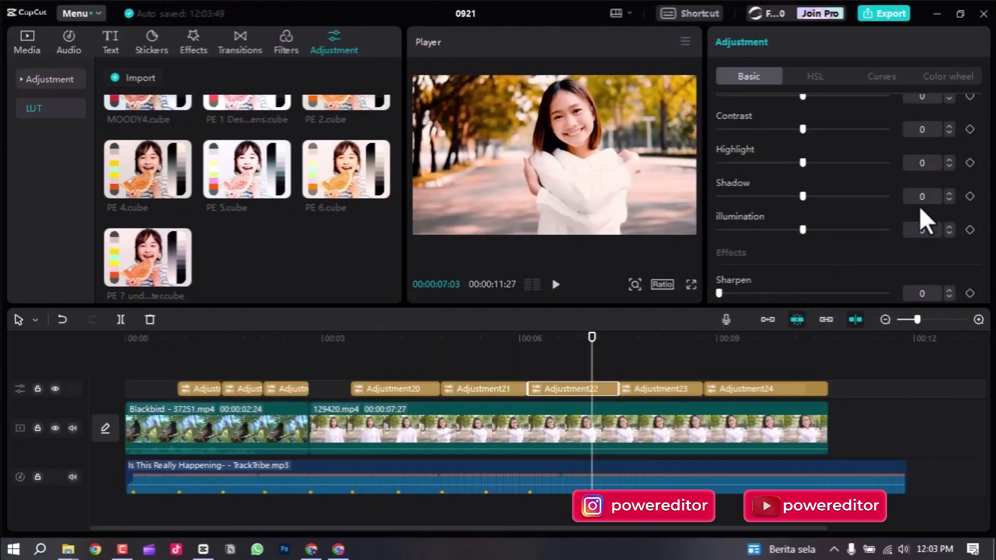
scroll(919, 206, "up", 5)
scroll(928, 216, "down", 2)
left_click(959, 240)
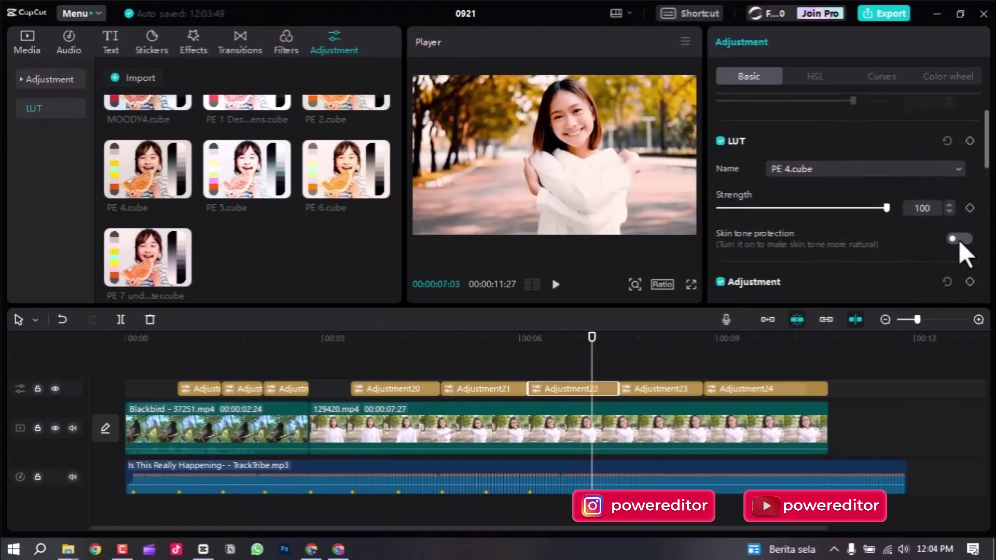
left_click_drag(850, 210, 796, 207)
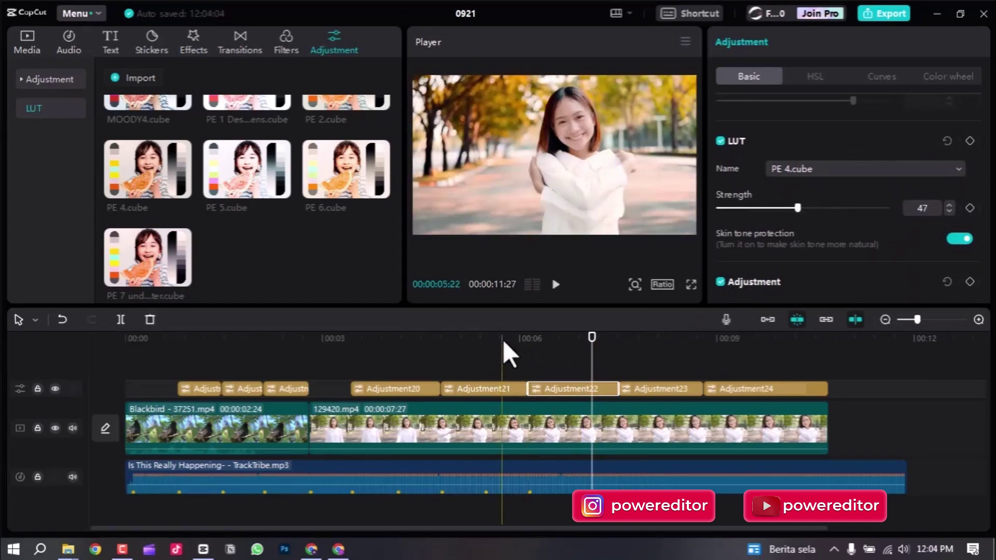
Step: Check the clip within the PE 4.cube adjustment and set that adjustment's illumination to -14
left_click_drag(567, 335, 574, 335)
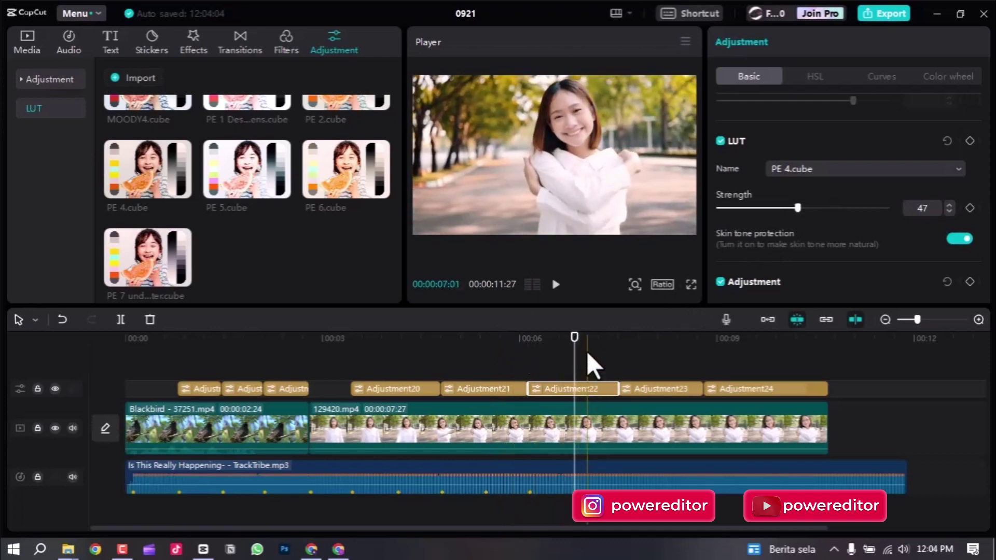
scroll(820, 236, "down", 8)
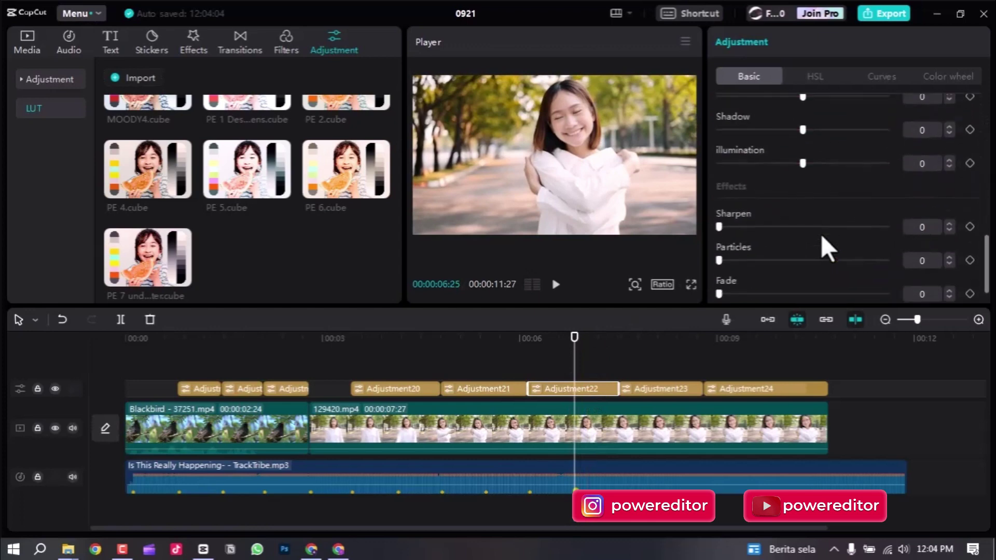
left_click_drag(799, 183, 776, 182)
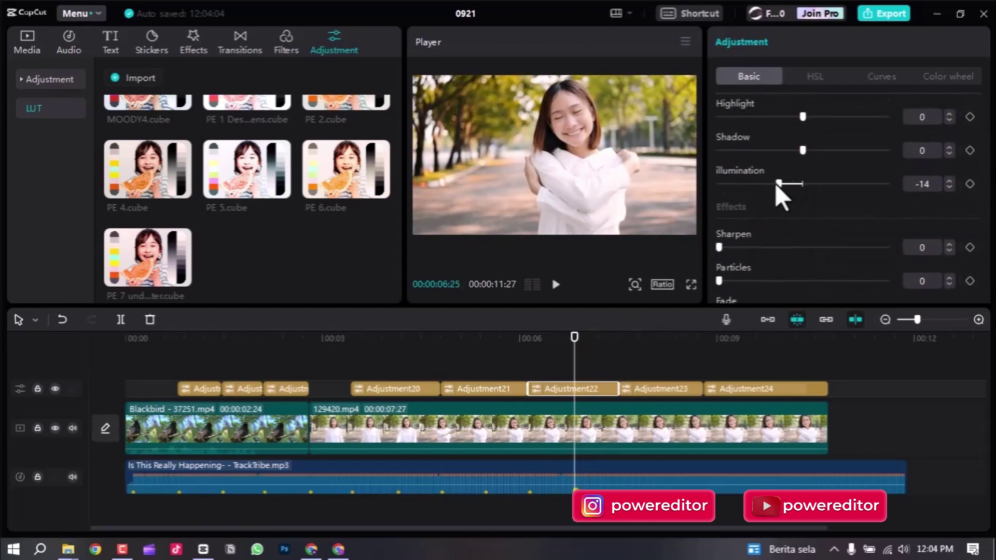
Step: Turn on skin tone protection for the PE 5.cube adjustment
left_click(643, 338)
left_click(668, 388)
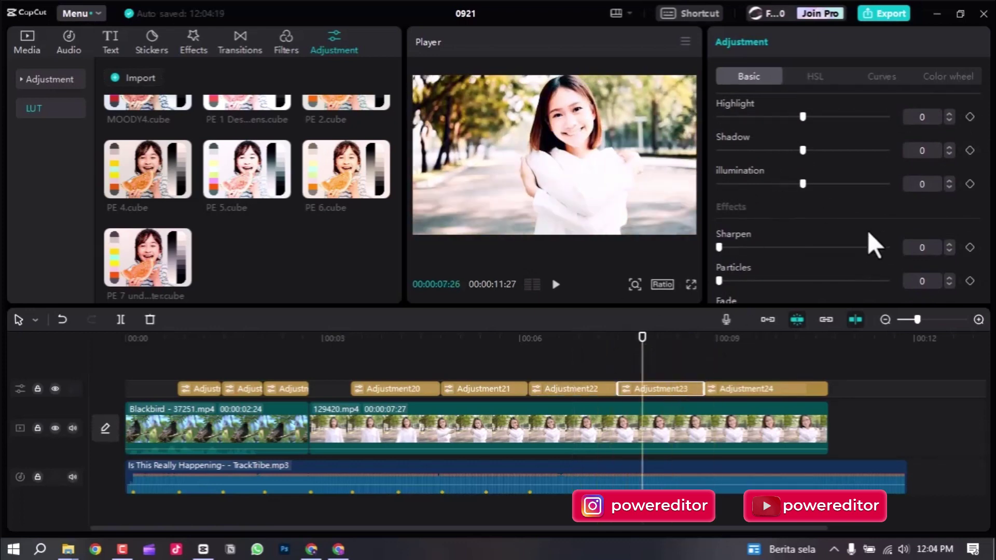
scroll(861, 238, "up", 3)
scroll(861, 237, "up", 5)
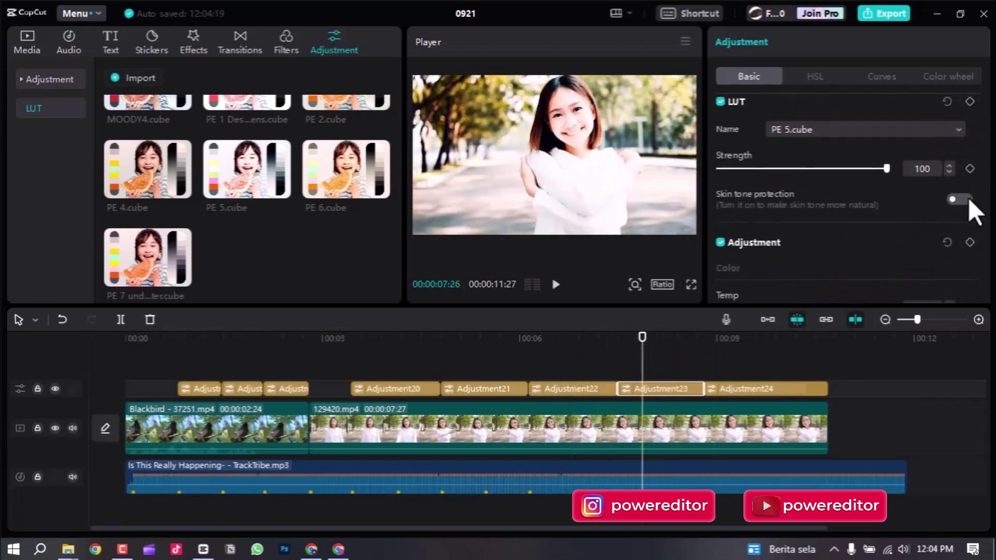
left_click(960, 198)
Step: Set the PE 5.cube adjustment's illumination to -13, contrast to -8, highlight to -6 and shadow to -7
scroll(832, 204, "down", 10)
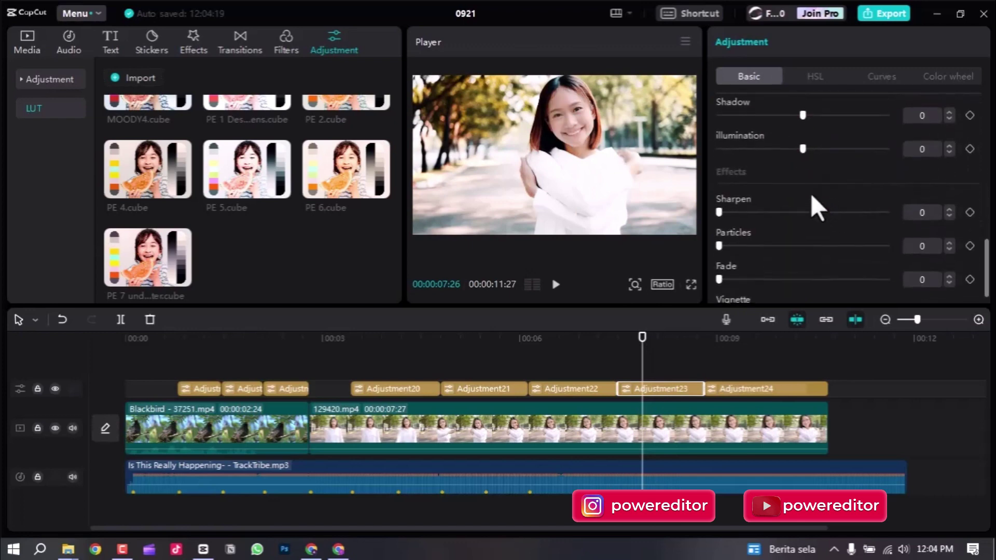
left_click_drag(802, 149, 779, 150)
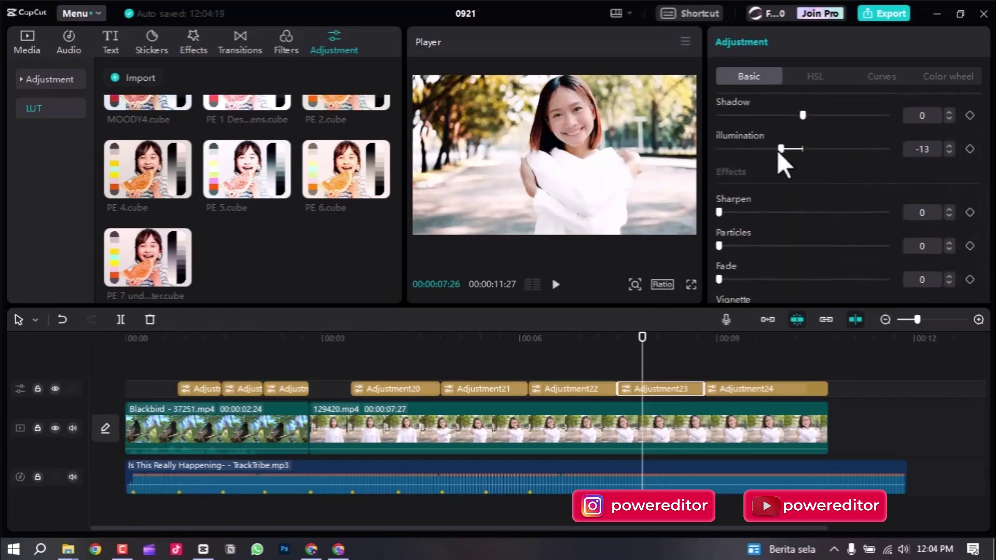
scroll(789, 148, "up", 3)
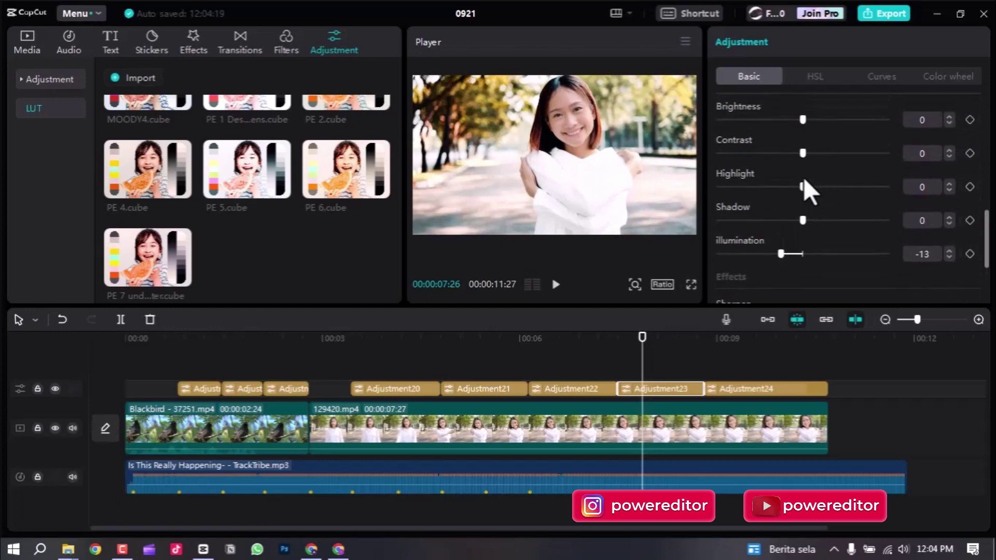
mouse_move(803, 186)
left_mouse_down()
mouse_move(785, 187)
mouse_move(787, 205)
mouse_move(787, 175)
mouse_move(796, 176)
left_mouse_up()
scroll(790, 184, "up", 2)
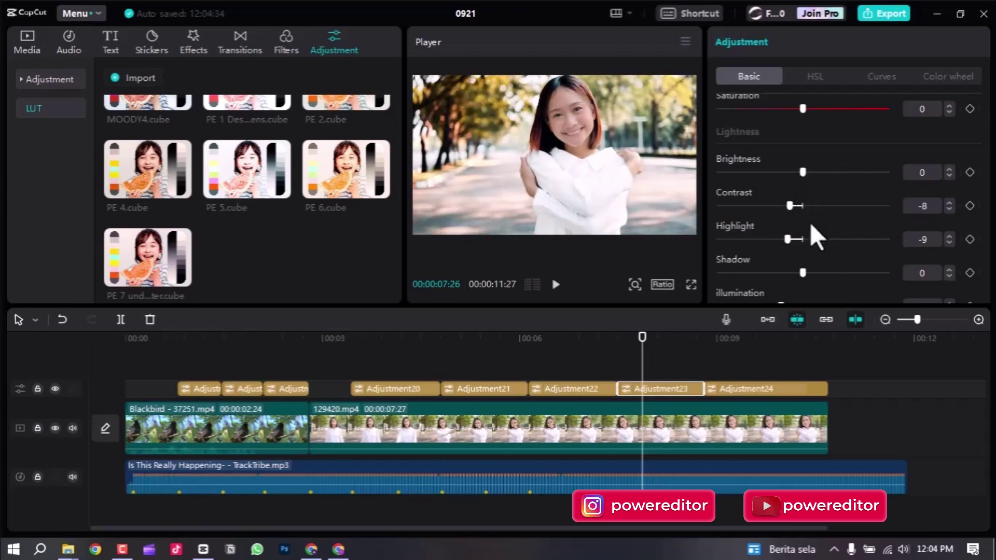
left_click(791, 241)
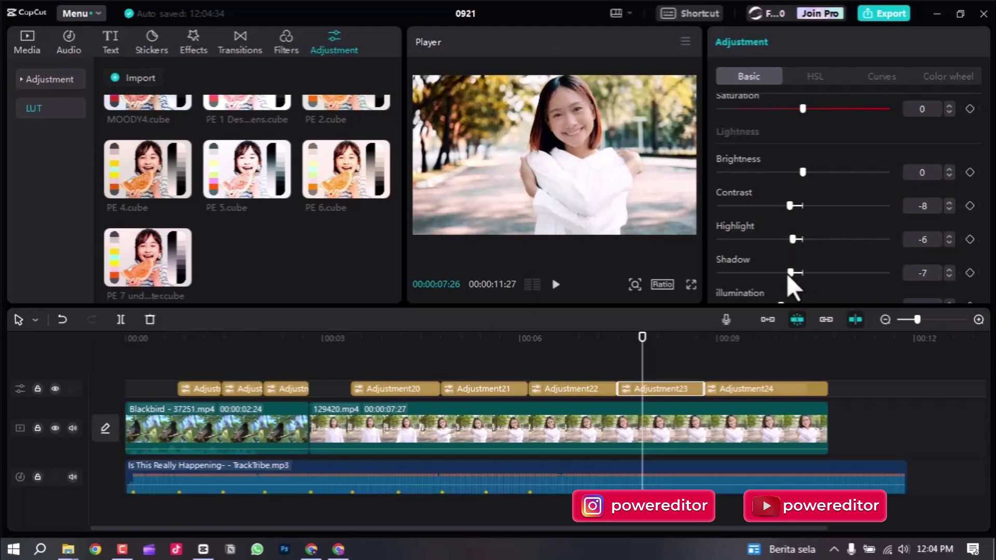
Step: Lower the PE 5.cube adjustment's illumination further and check the look in full-screen playback
scroll(797, 283, "down", 1)
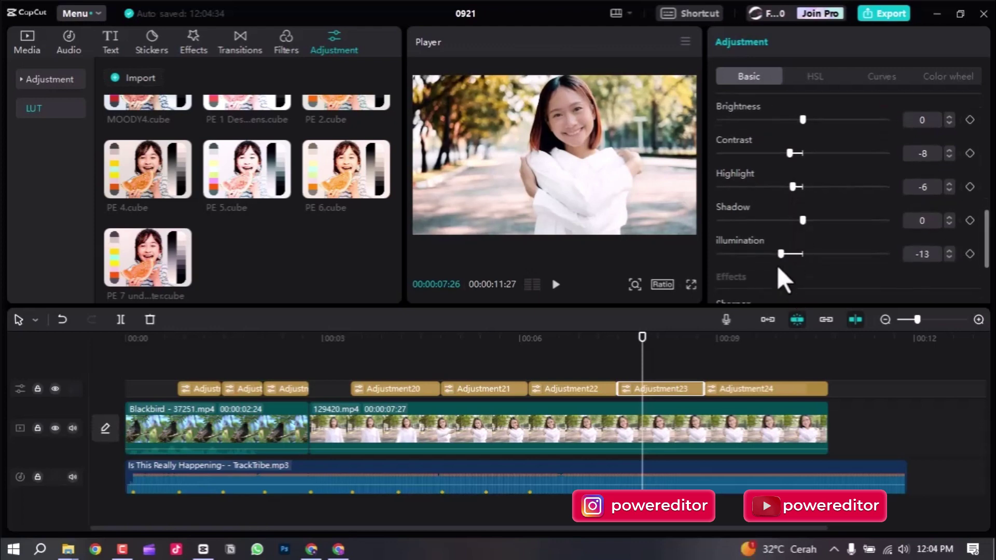
left_click_drag(773, 254, 756, 257)
left_click(691, 284)
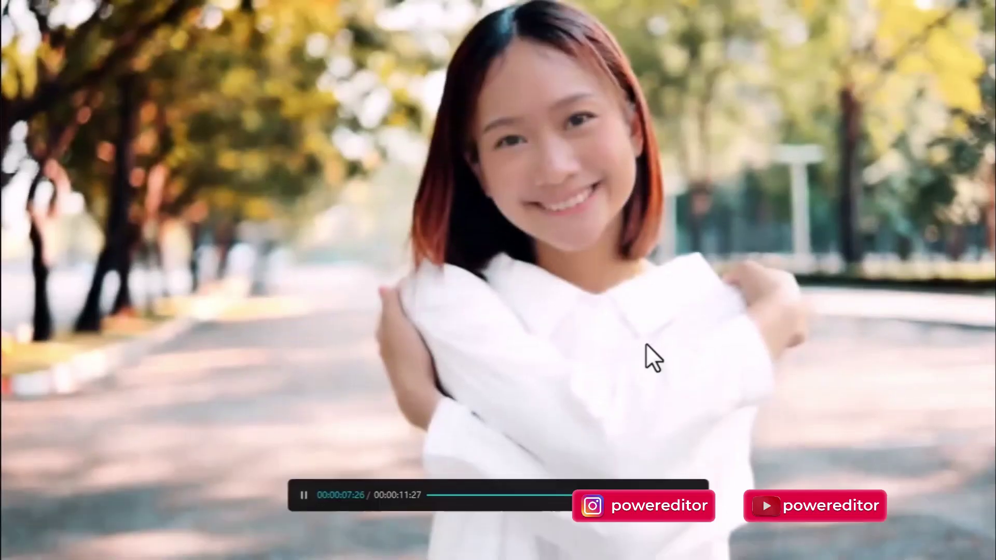
key("space")
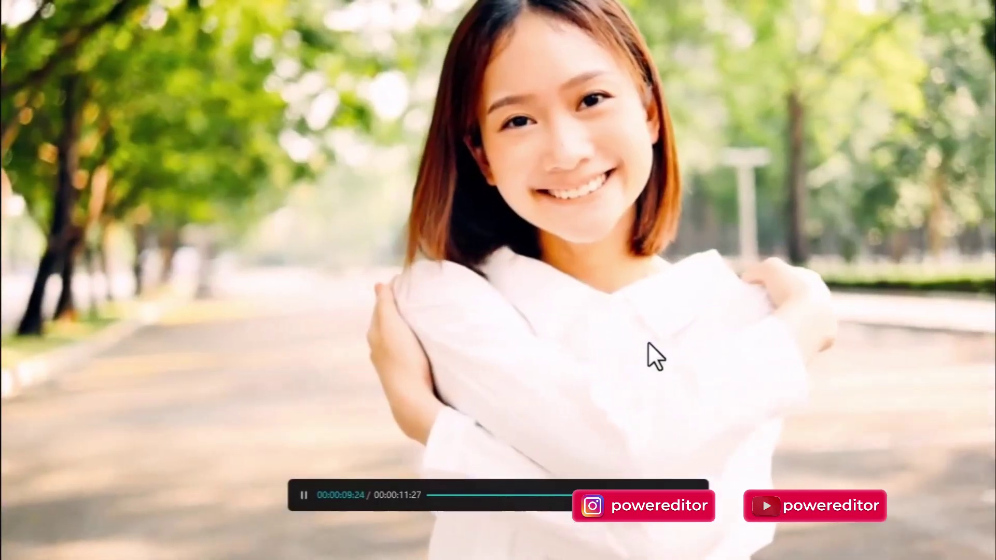
key("Escape")
Step: Turn on skin tone protection for the PE 6.cube adjustment and reduce its LUT strength to 40
left_click(778, 389)
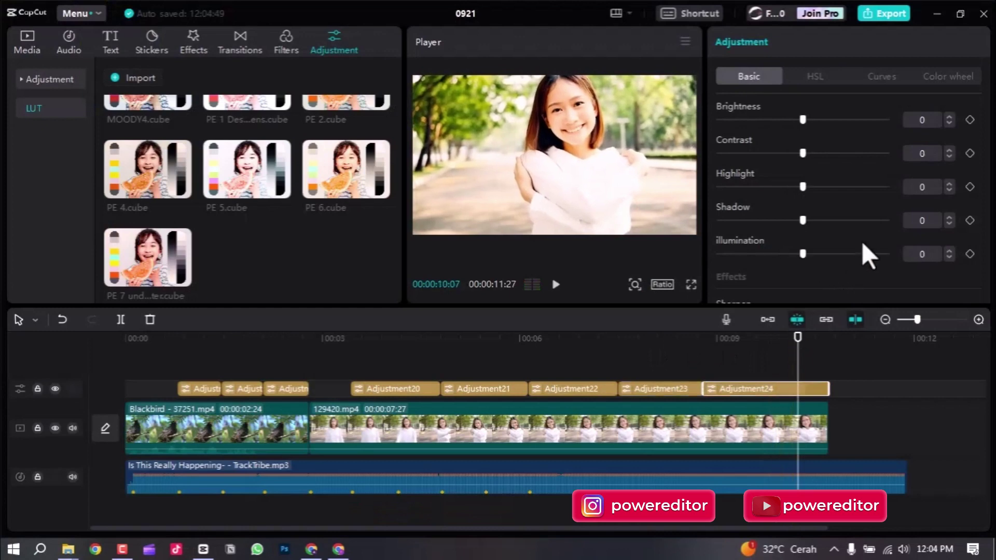
scroll(865, 239, "up", 3)
scroll(882, 228, "down", 5)
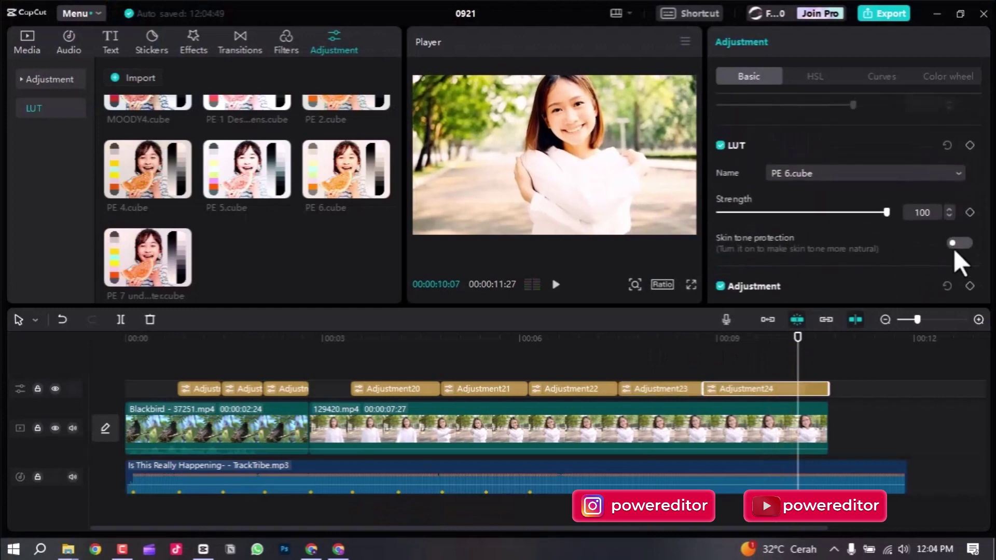
left_click(955, 243)
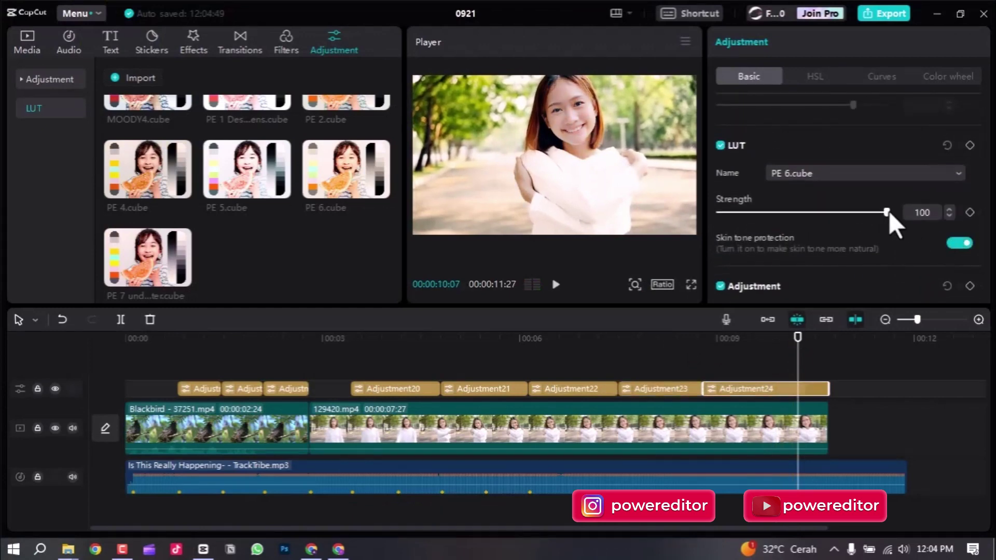
left_click_drag(879, 213, 786, 229)
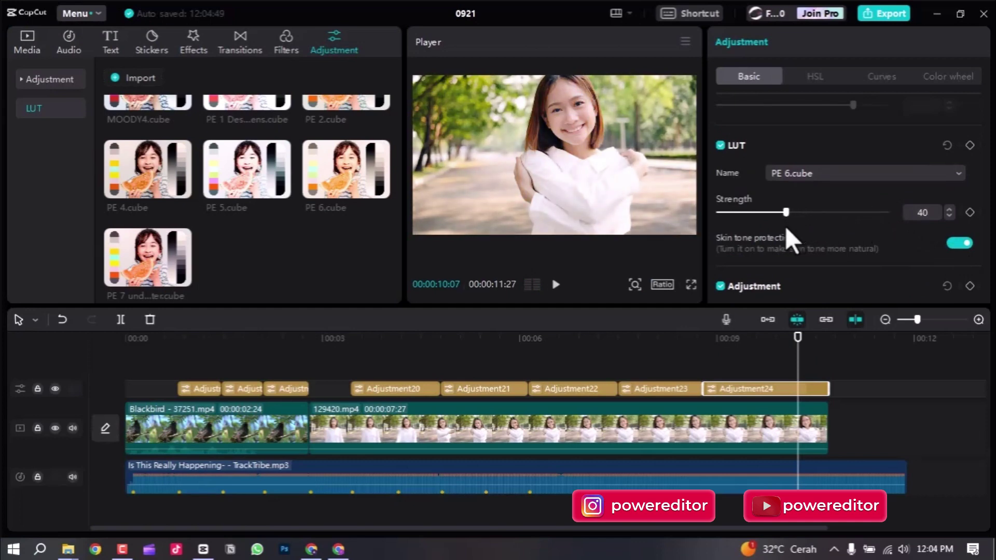
Step: Set the PE 6.cube adjustment's illumination to -11, highlight to 3, contrast to 5 and brightness to 3
scroll(842, 218, "down", 8)
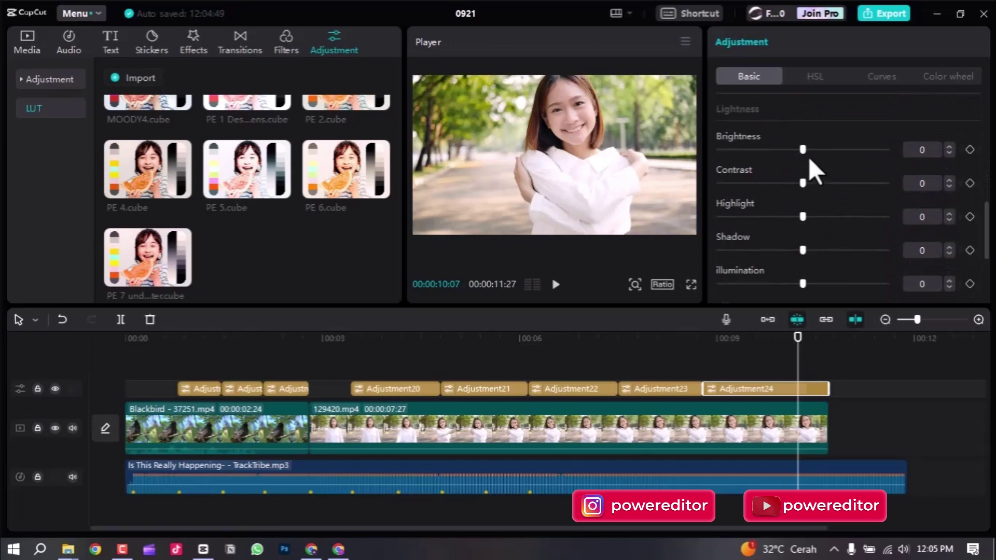
left_click_drag(802, 284, 783, 284)
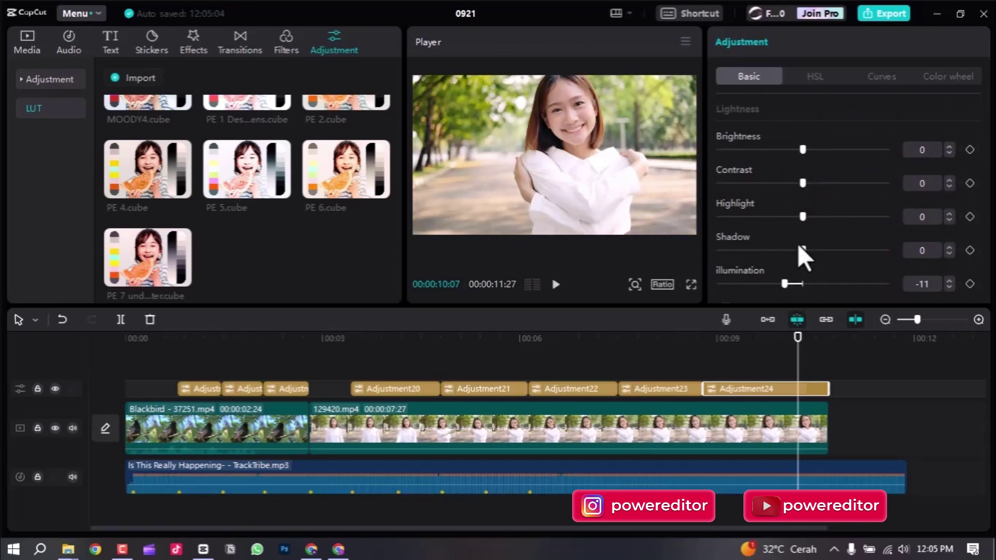
left_click_drag(802, 216, 805, 219)
left_click_drag(801, 181, 808, 184)
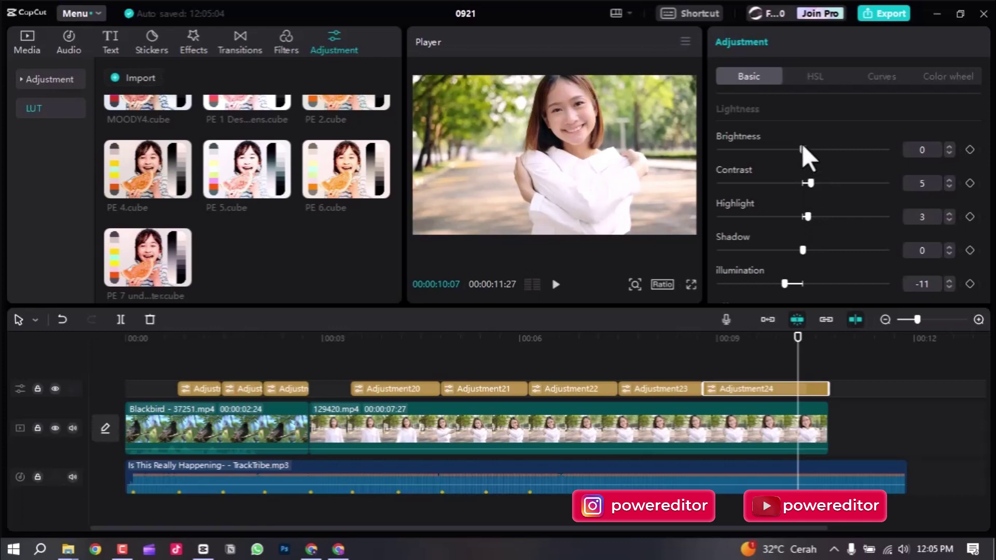
left_click_drag(800, 151, 805, 154)
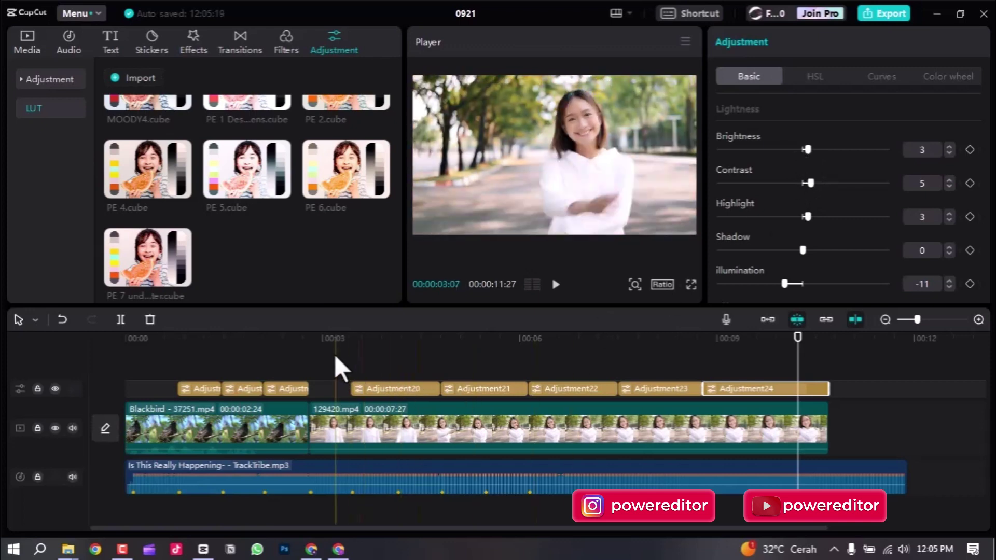
Step: Preview the second clip's LUT changes in full screen, playing from about 00:00:03:02
left_click_drag(349, 337, 323, 344)
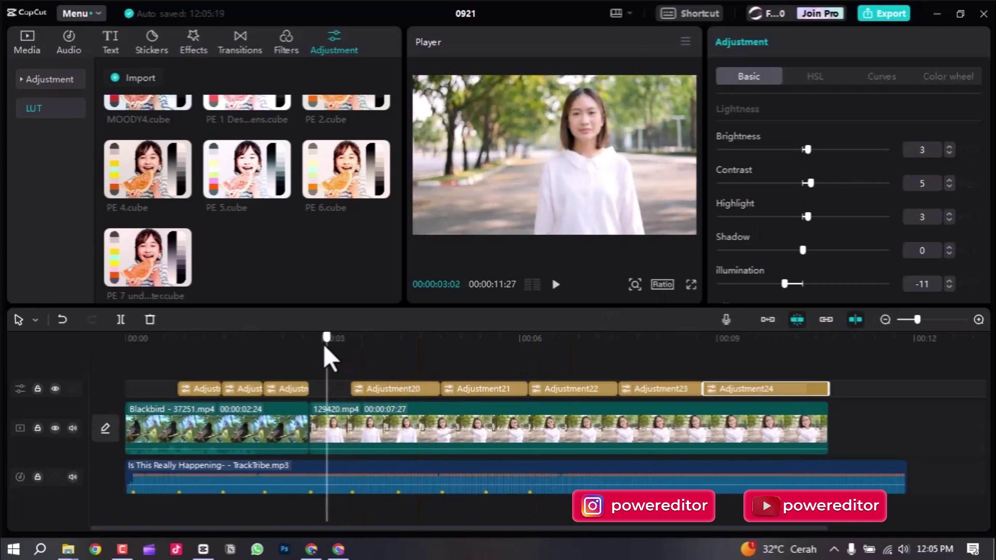
key("ctrl+shift+f")
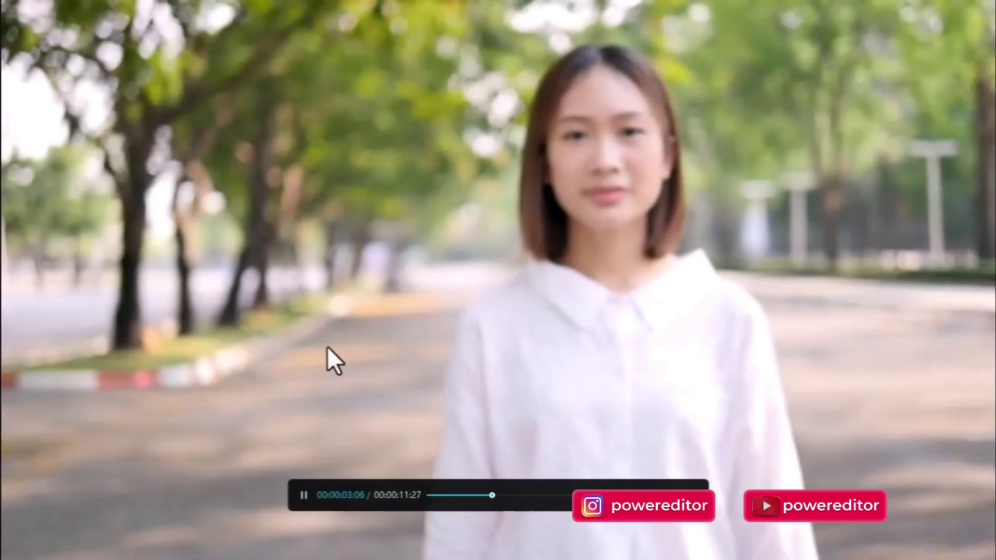
key("space")
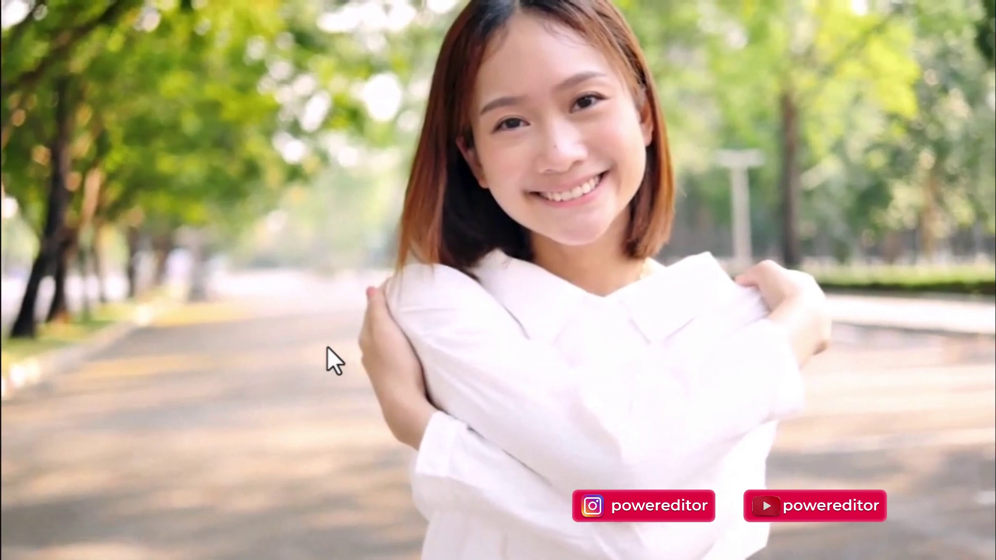
key("Escape")
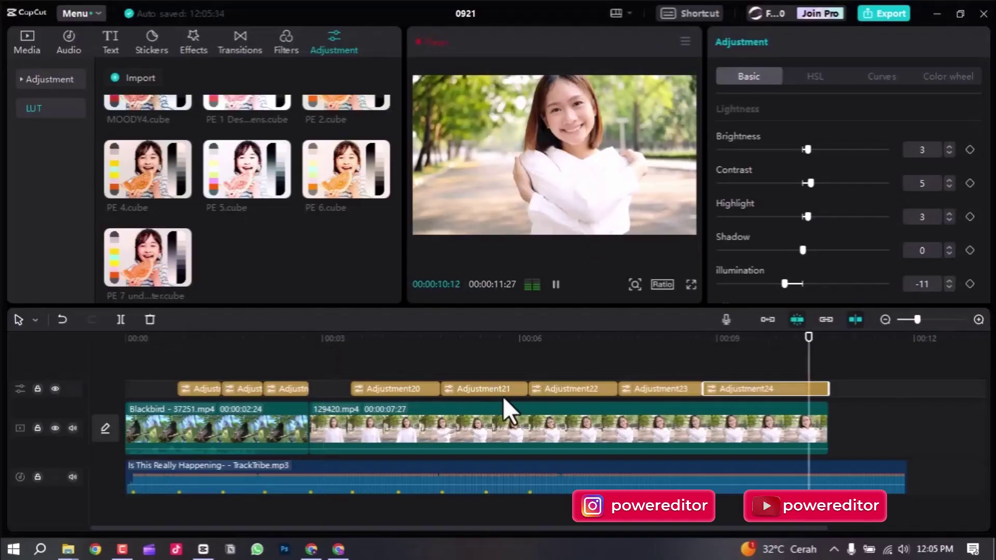
key("space")
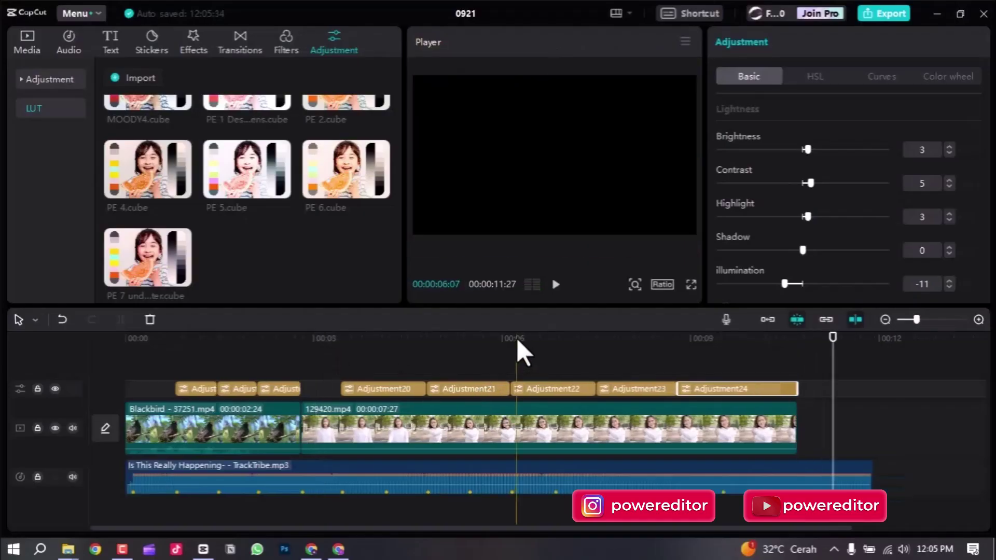
Step: Review the whole edit in full screen from the beginning of the timeline
left_click_drag(518, 336, 100, 413)
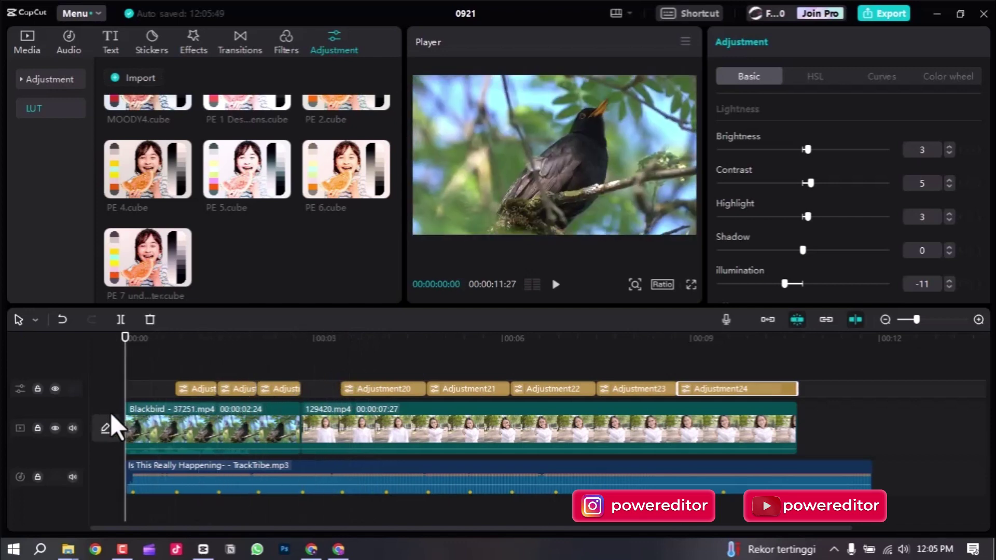
key("ctrl+shift+f")
key("space")
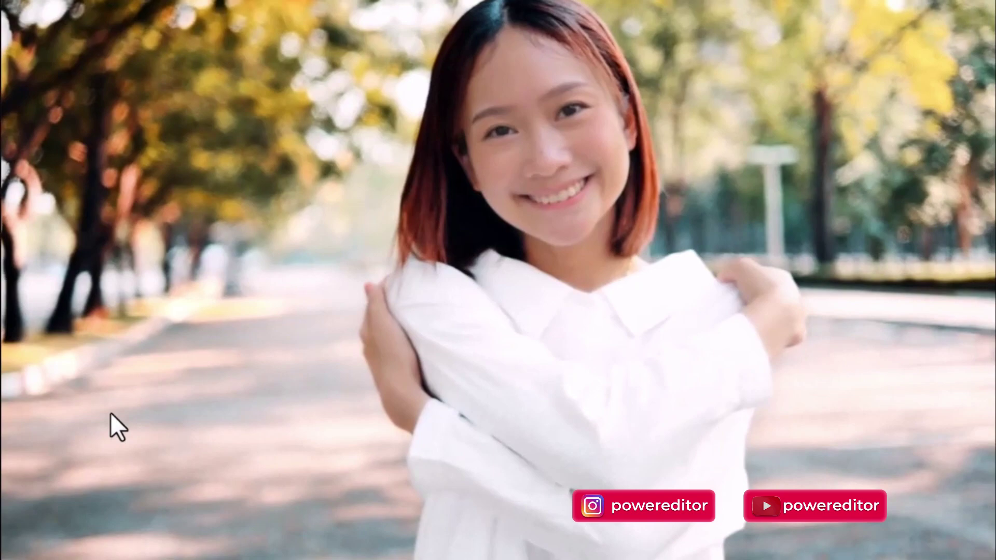
key("Escape")
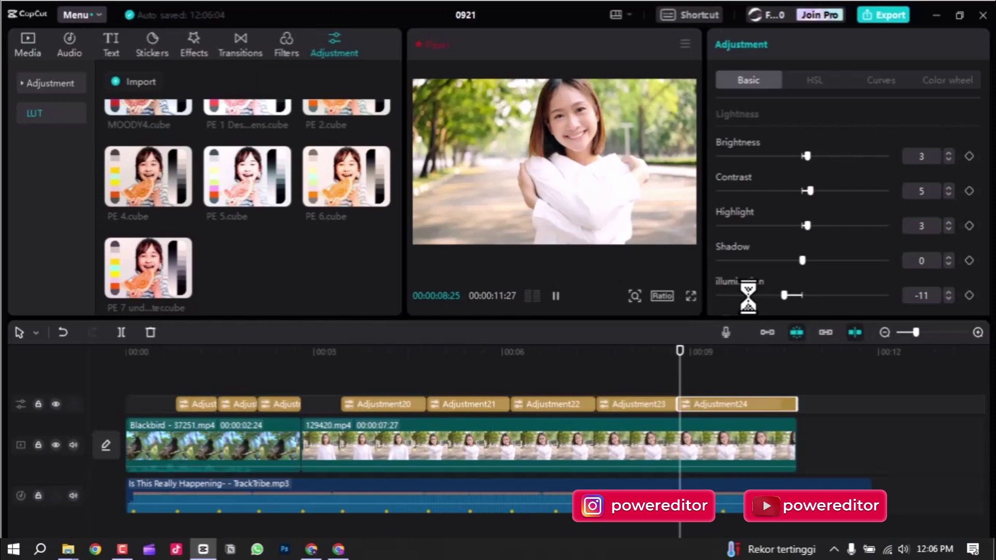
Step: Export the video as 0921 in 1080P, H.264, mp4 at 30fps and open the folder containing it
key("ctrl+e")
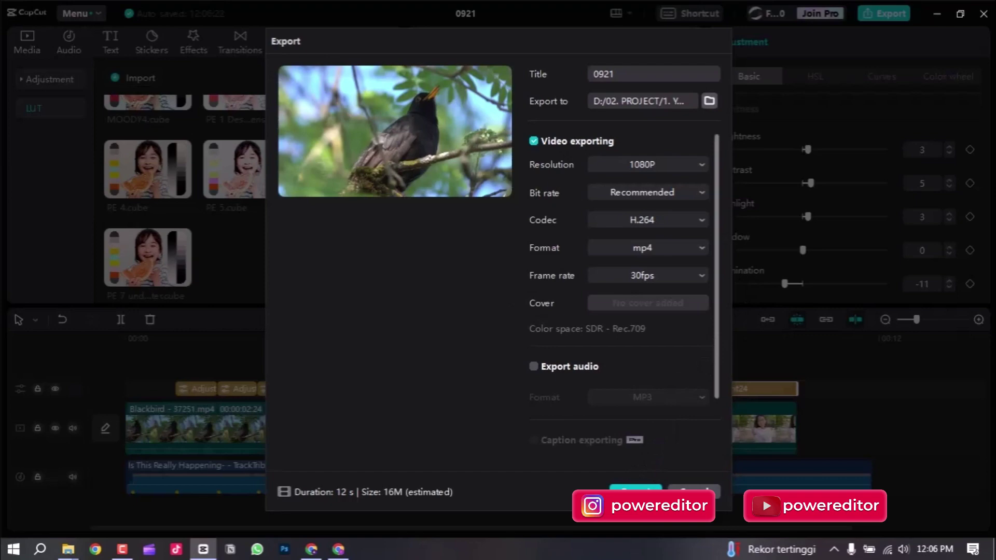
left_click(636, 489)
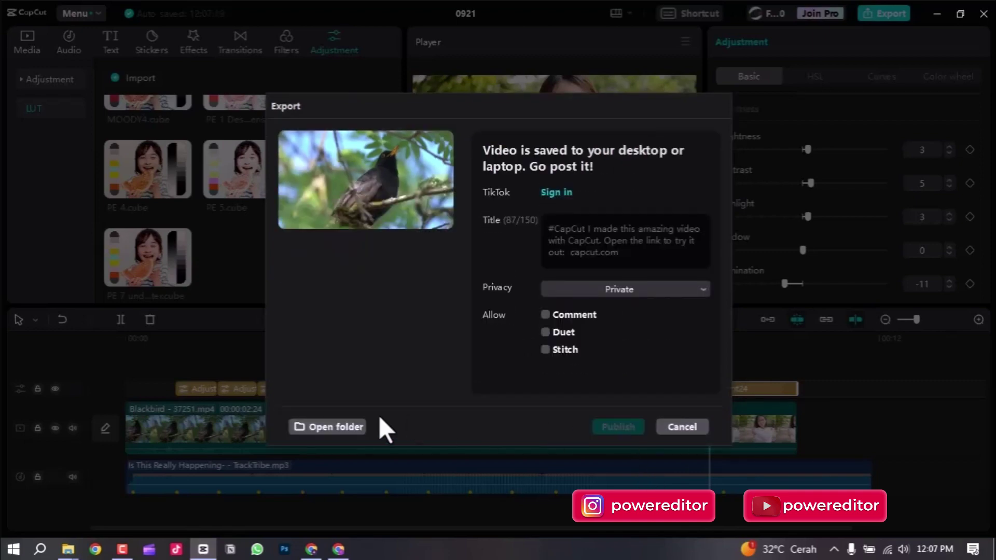
left_click(342, 427)
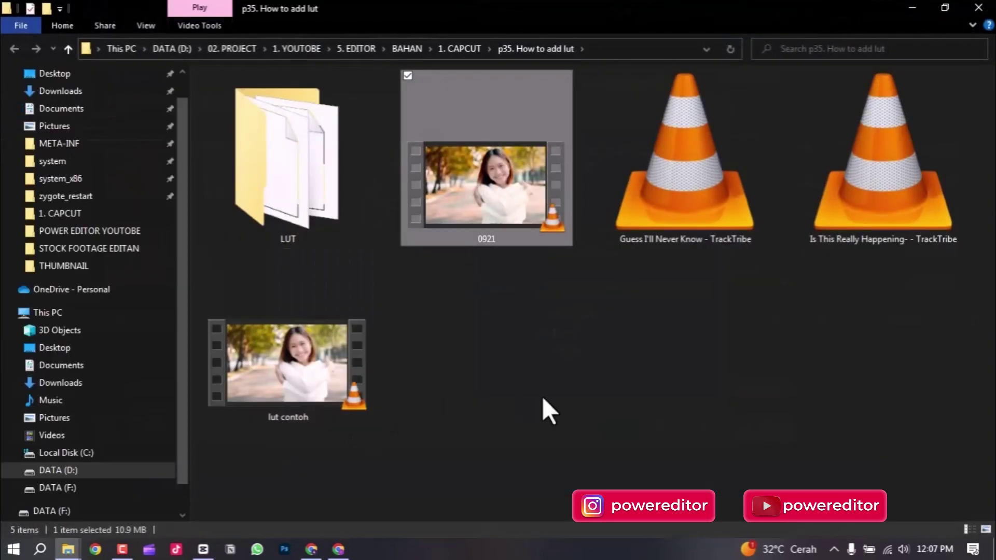
Step: Play the exported 0921 video in full screen in VLC media player, and close the player at the end
double_click(514, 175)
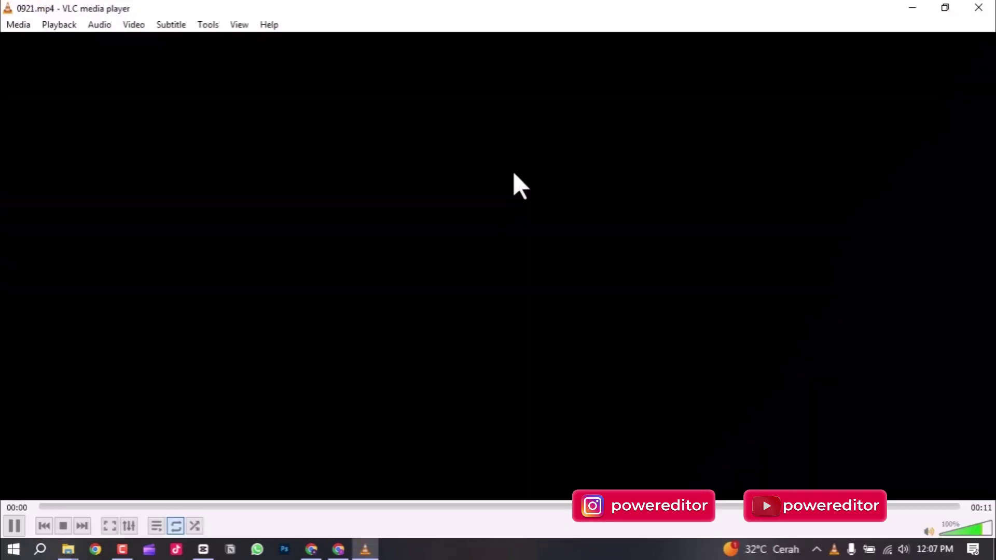
double_click(514, 174)
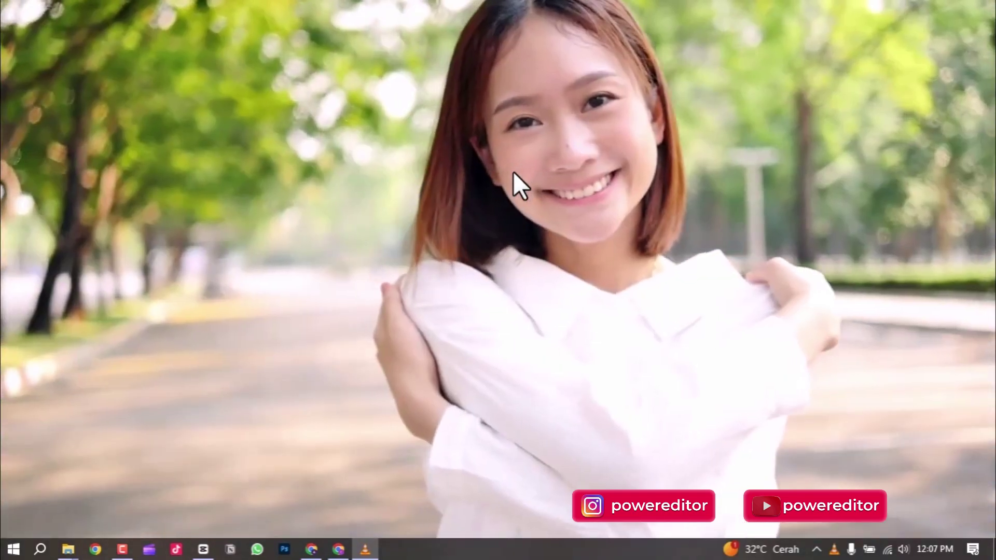
key("space")
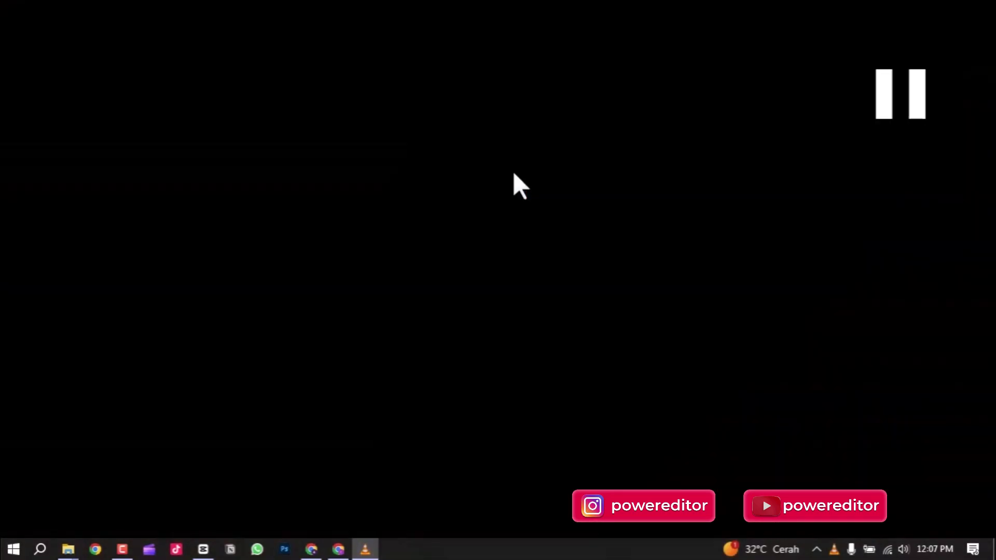
double_click(608, 190)
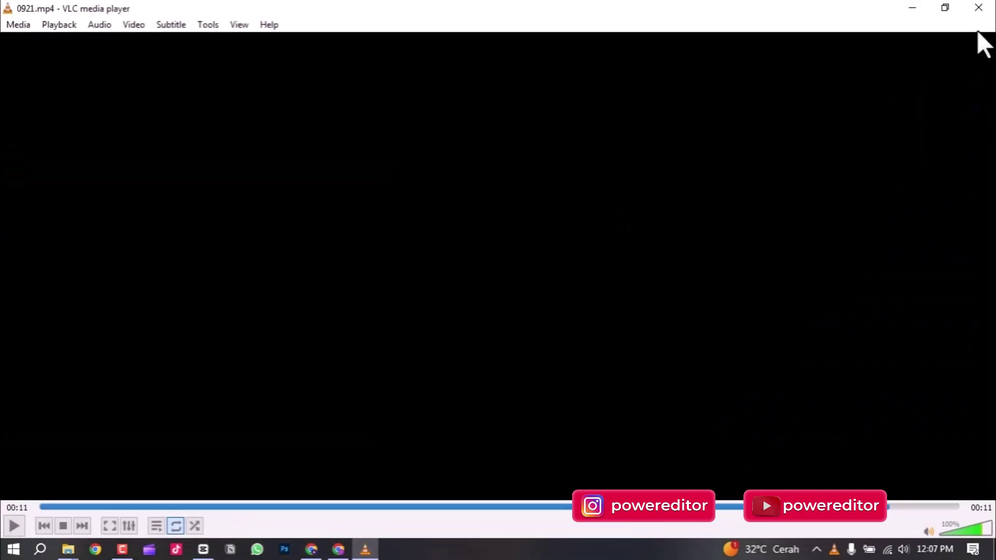
left_click(978, 7)
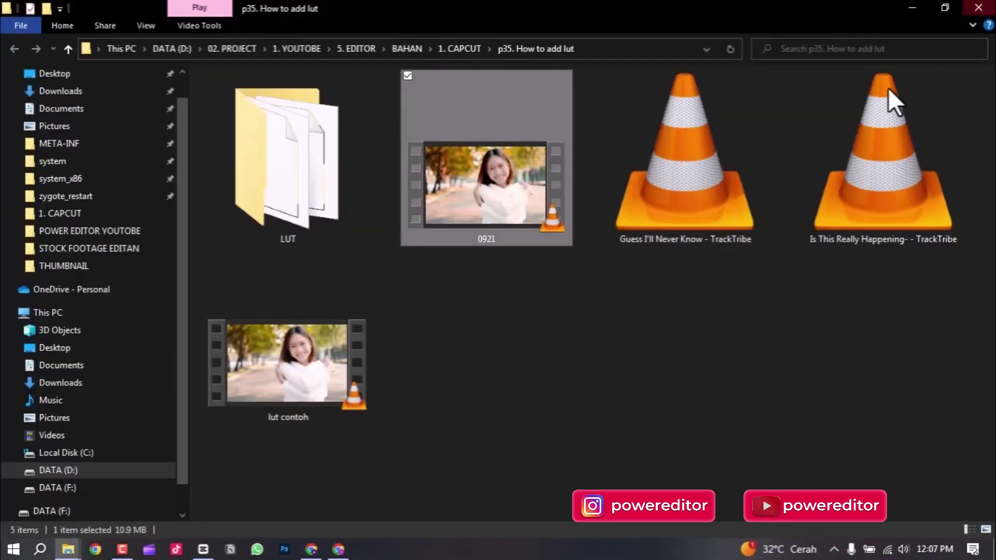
Step: Switch back to CapCut and close the finished export dialog
left_click(204, 549)
left_click(666, 430)
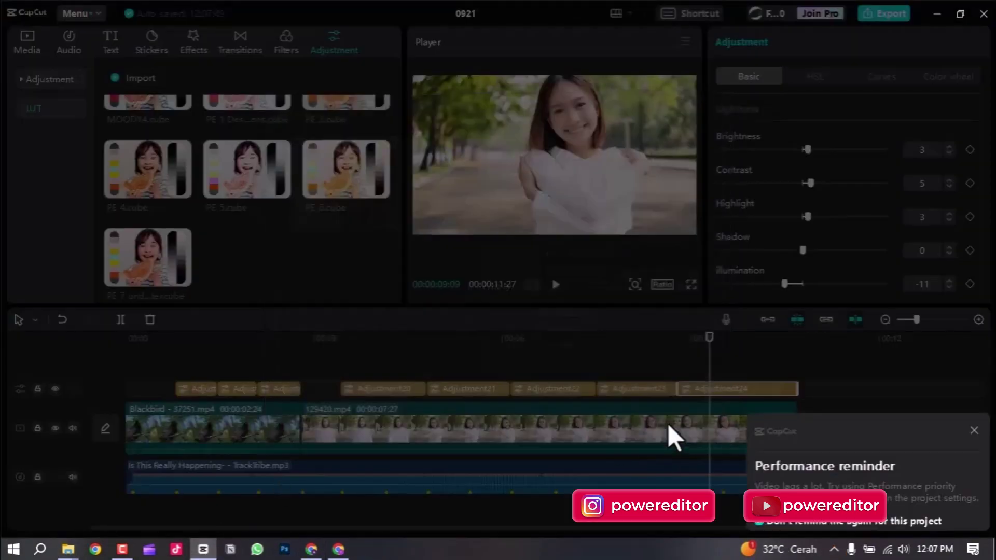